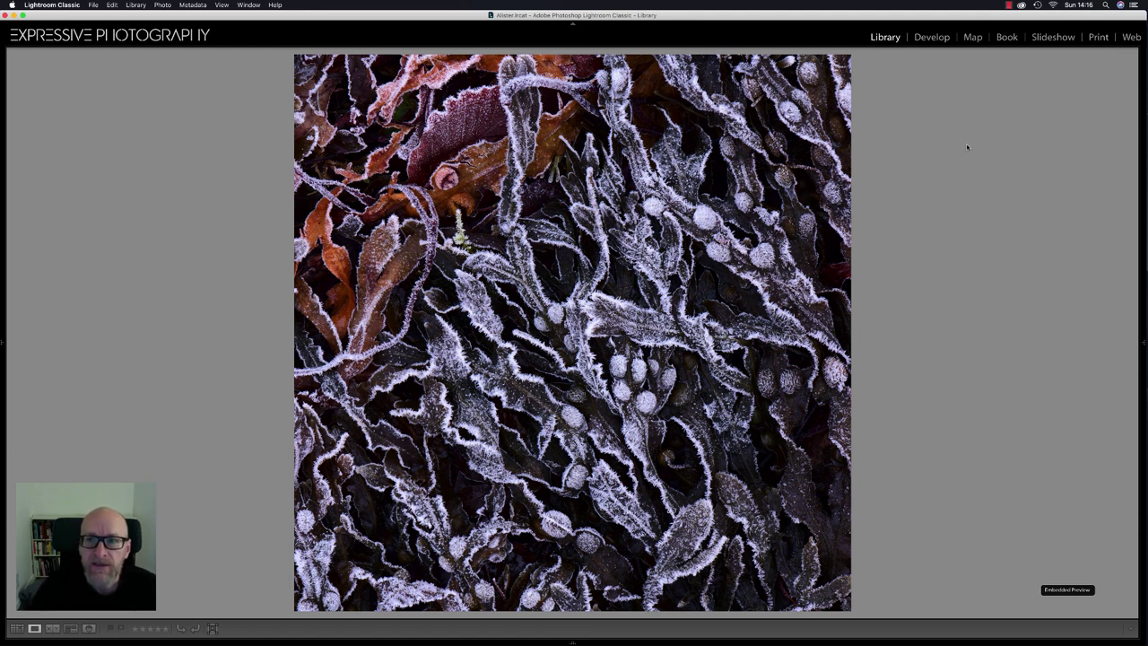
Step: Switch to the Develop module with the frosty seaweed close-up selected
click(938, 40)
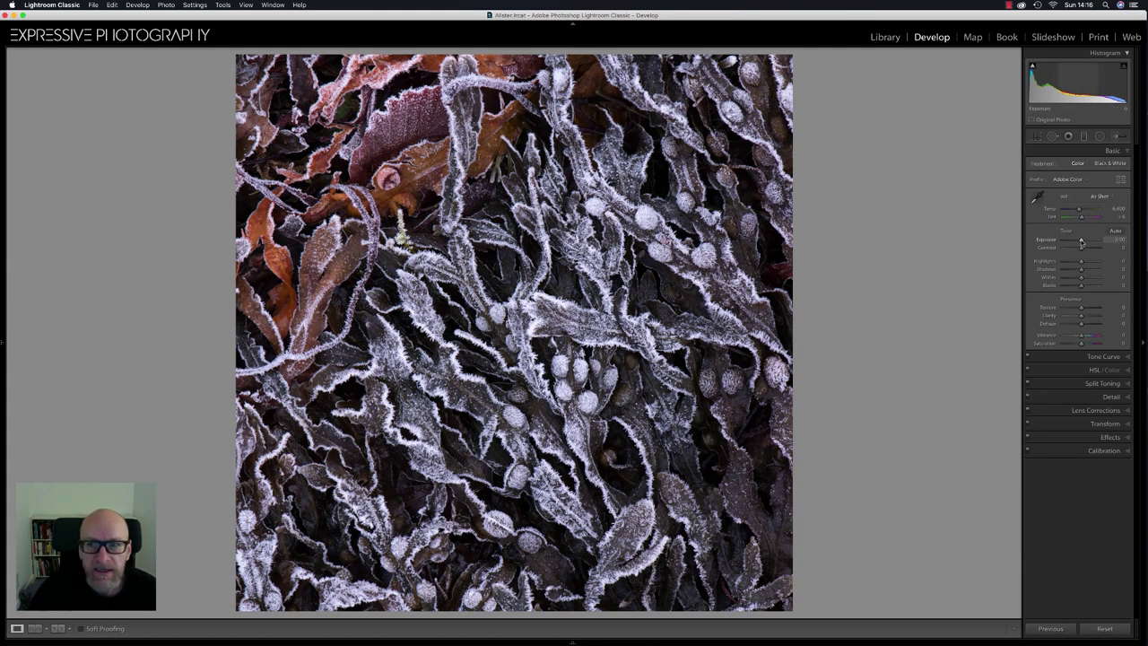
Step: Turn on clipping warnings and set Exposure +0.40, Blacks +20 and Whites about +30
key(j)
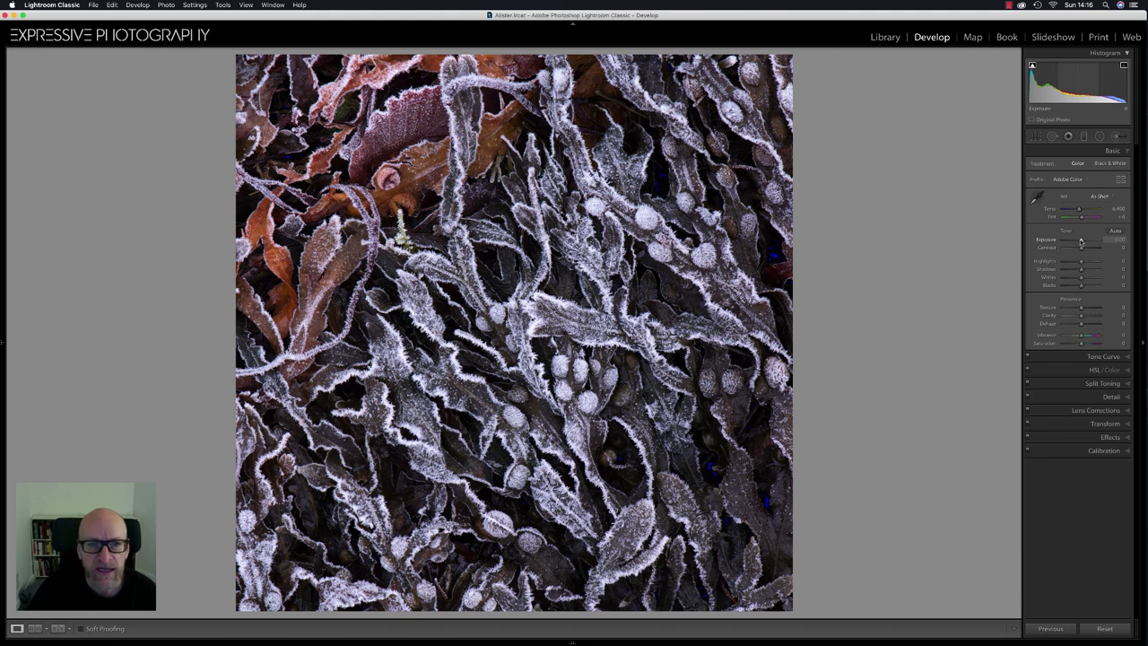
key(Up)
key(Up)
key(Up)
key(Up)
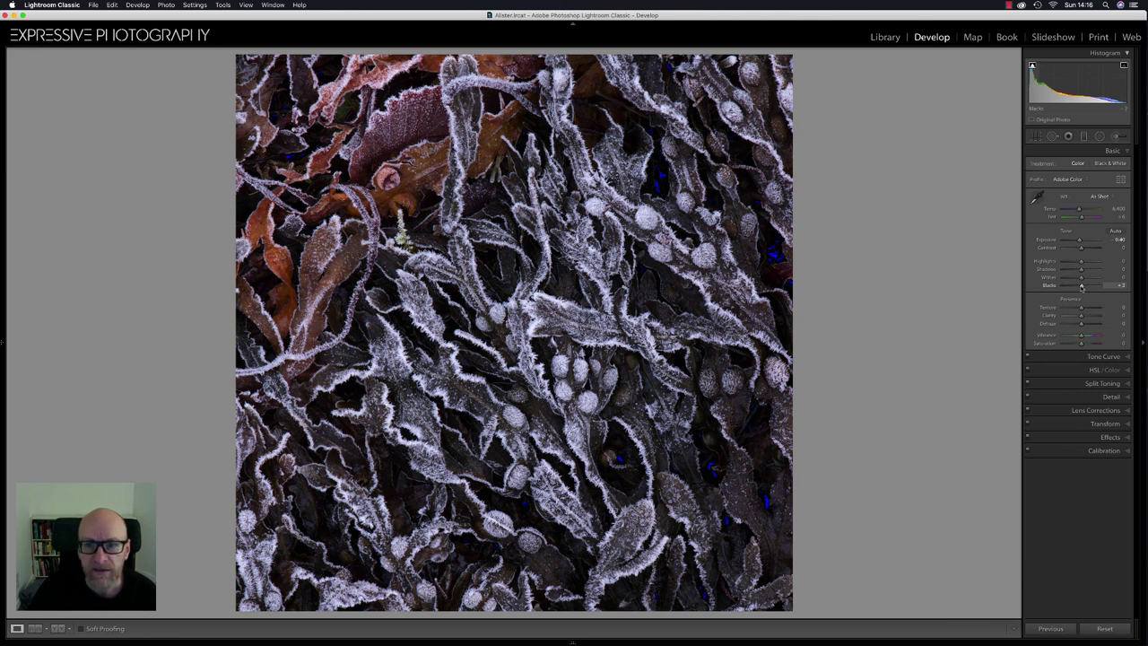
key(Up)
key(Up)
key(Up)
key(Up)
key(Up)
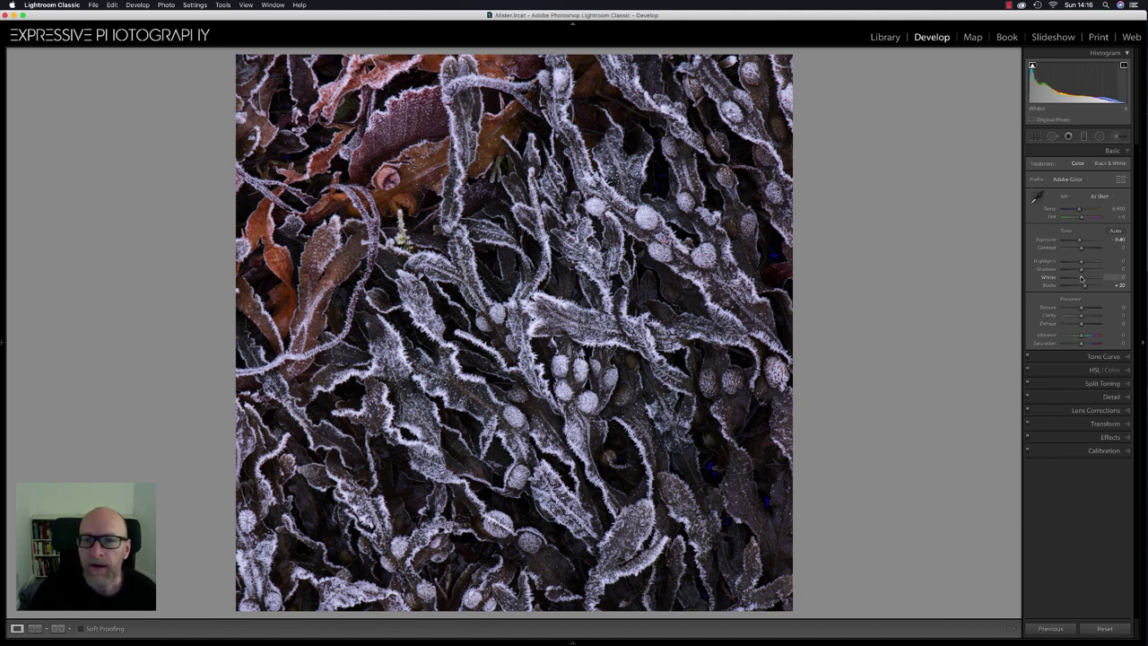
drag(1080, 279, 1087, 279)
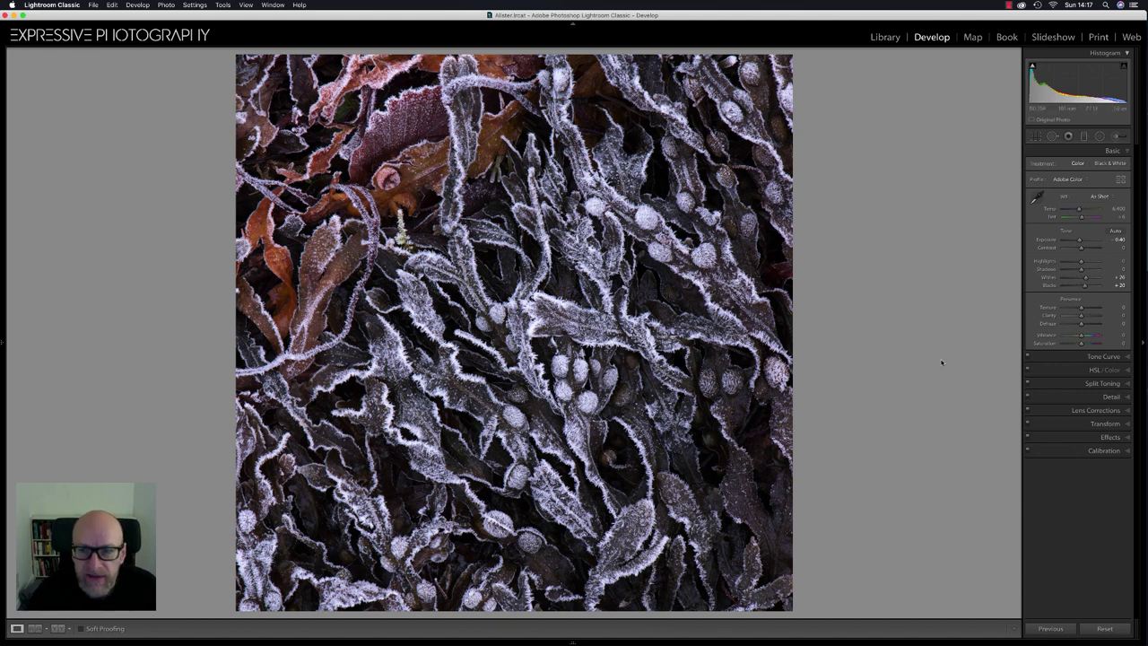
Step: Raise Calibration Blue Primary saturation to about +73, then return to the Basic panel
click(1101, 451)
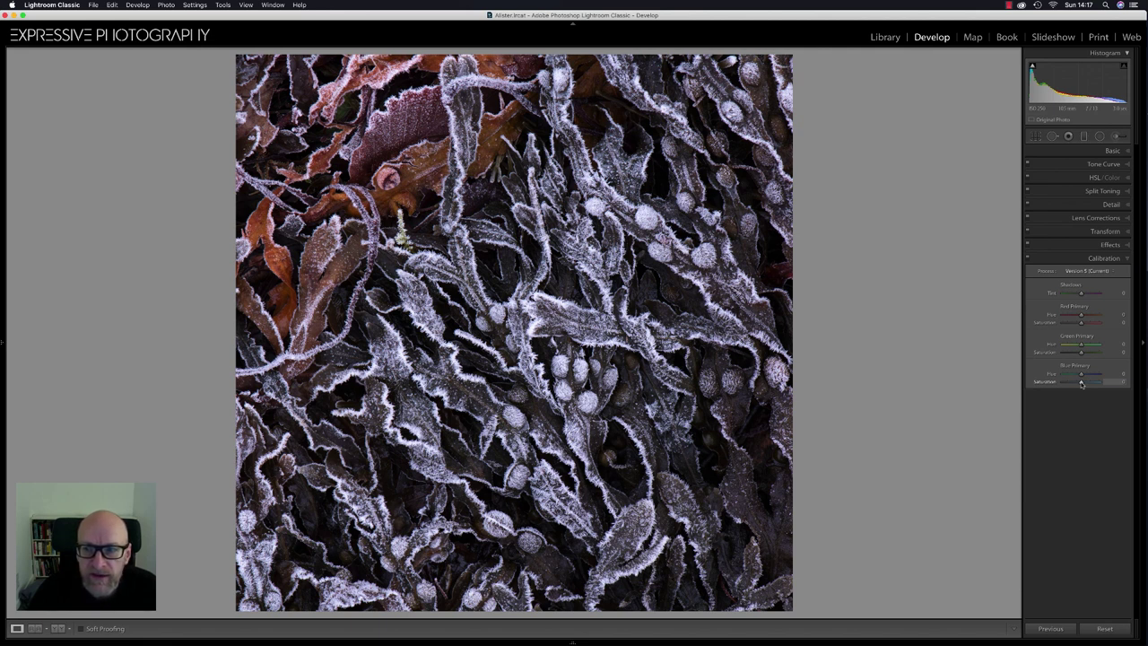
drag(1082, 384, 1095, 384)
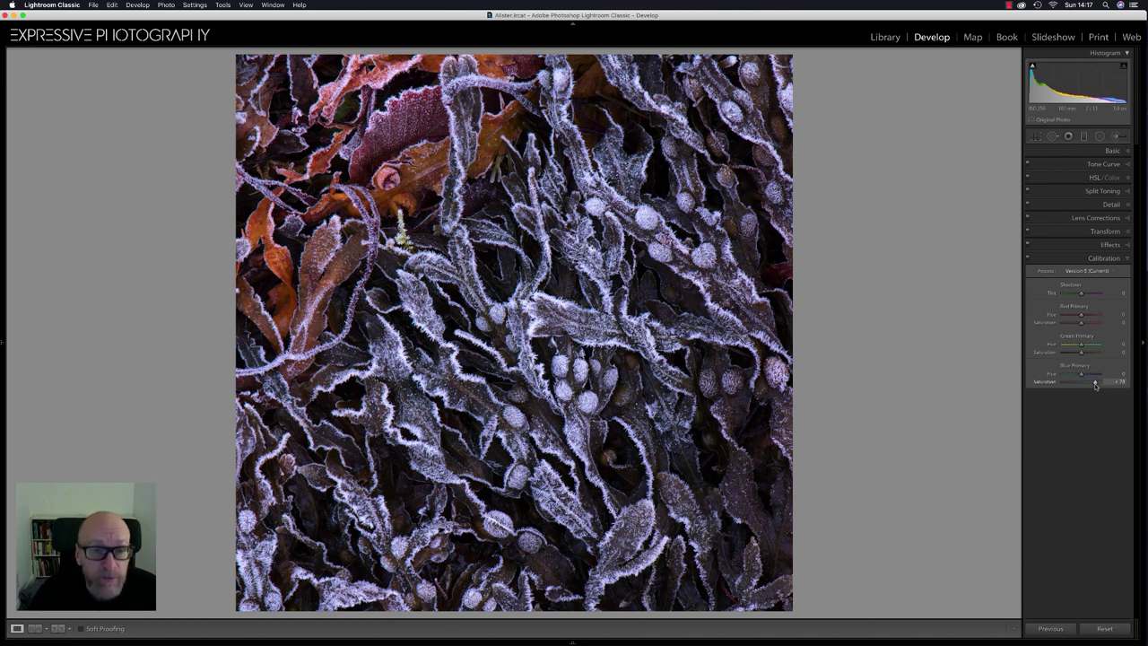
click(1110, 150)
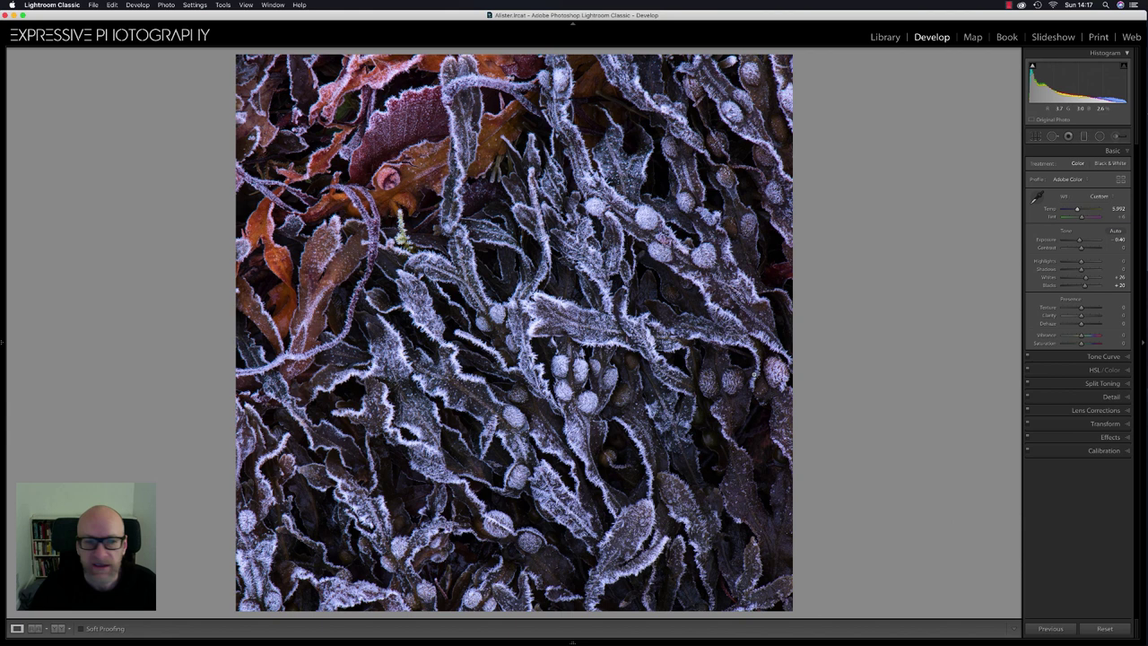
Step: Compare the seaweed edit in Before/After view, then go back to the single Loupe view
click(57, 628)
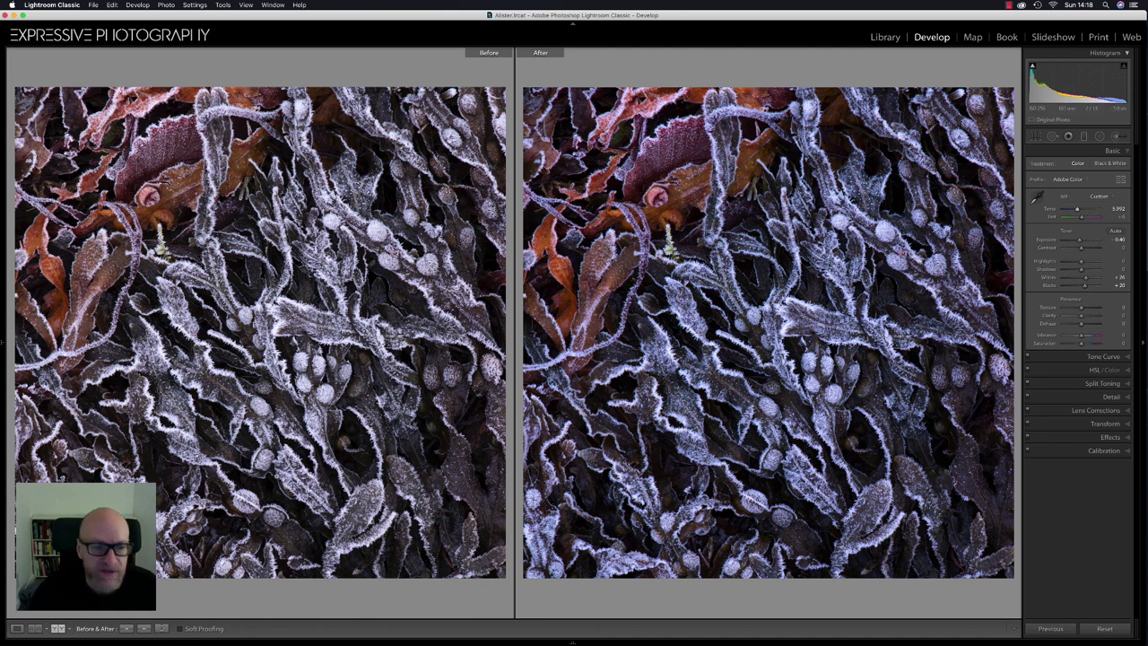
click(17, 628)
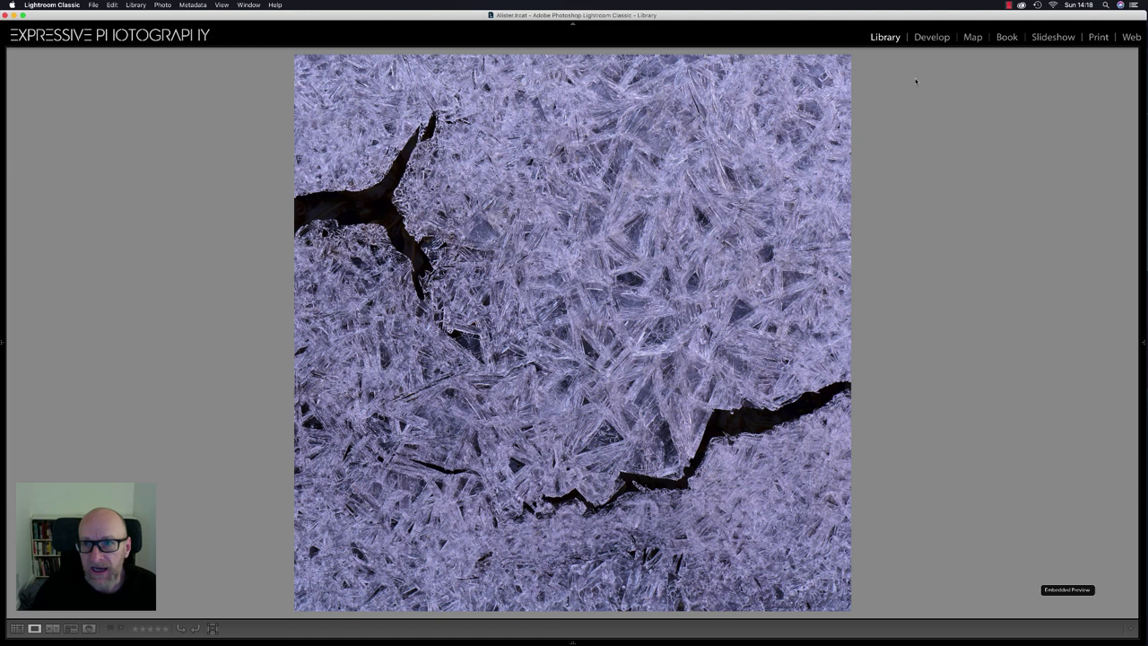
Step: Open the cracked-ice photo in Develop and set Exposure -0.30, Whites +50, Highlights -42, Texture +15
click(937, 38)
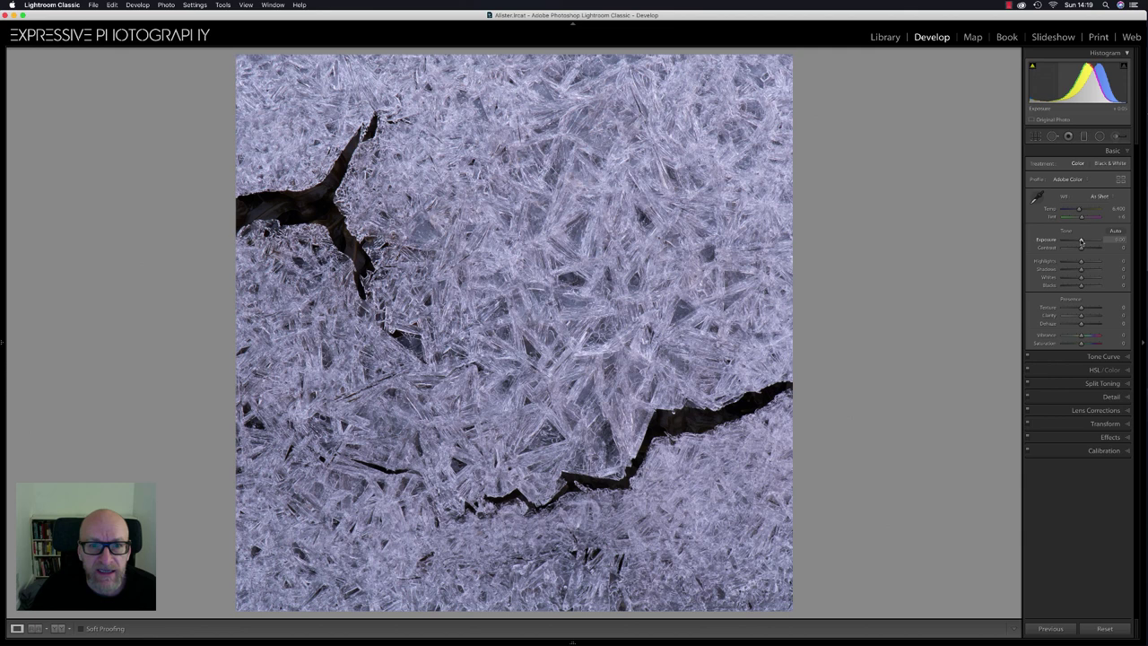
drag(1080, 242, 1090, 279)
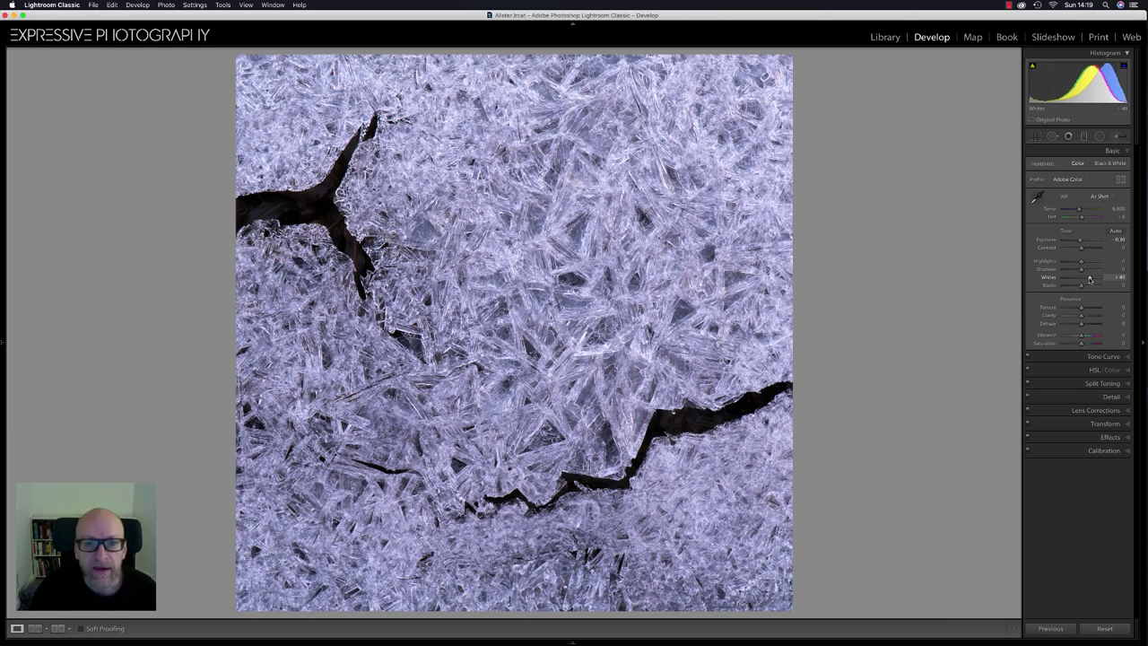
drag(1090, 279, 1090, 279)
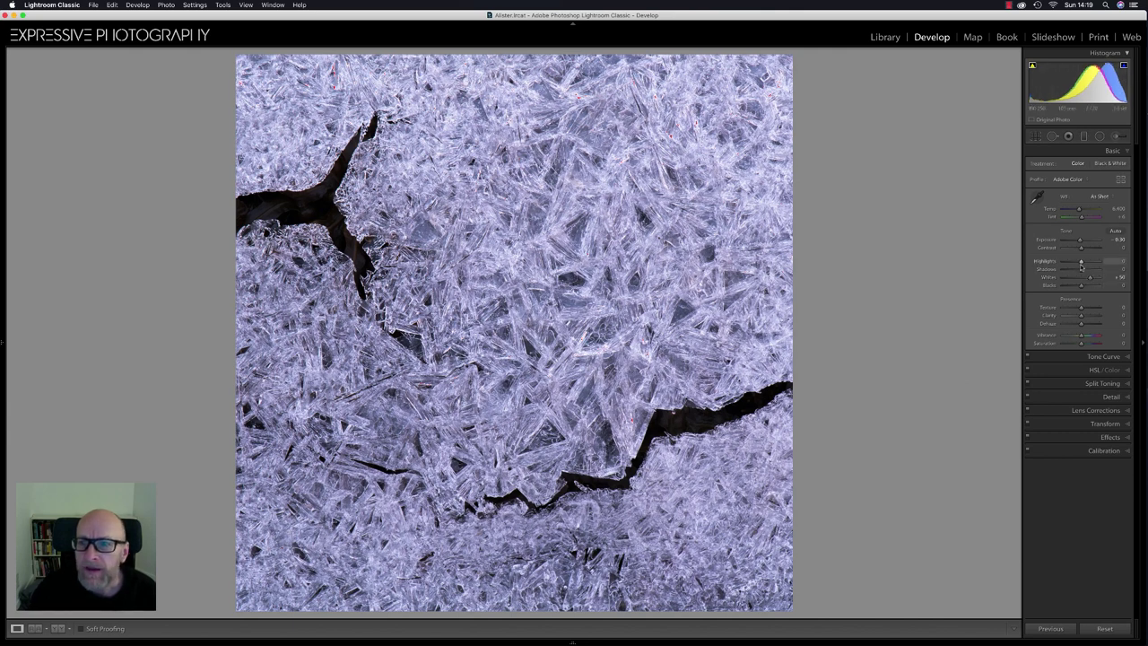
drag(1080, 262, 1073, 262)
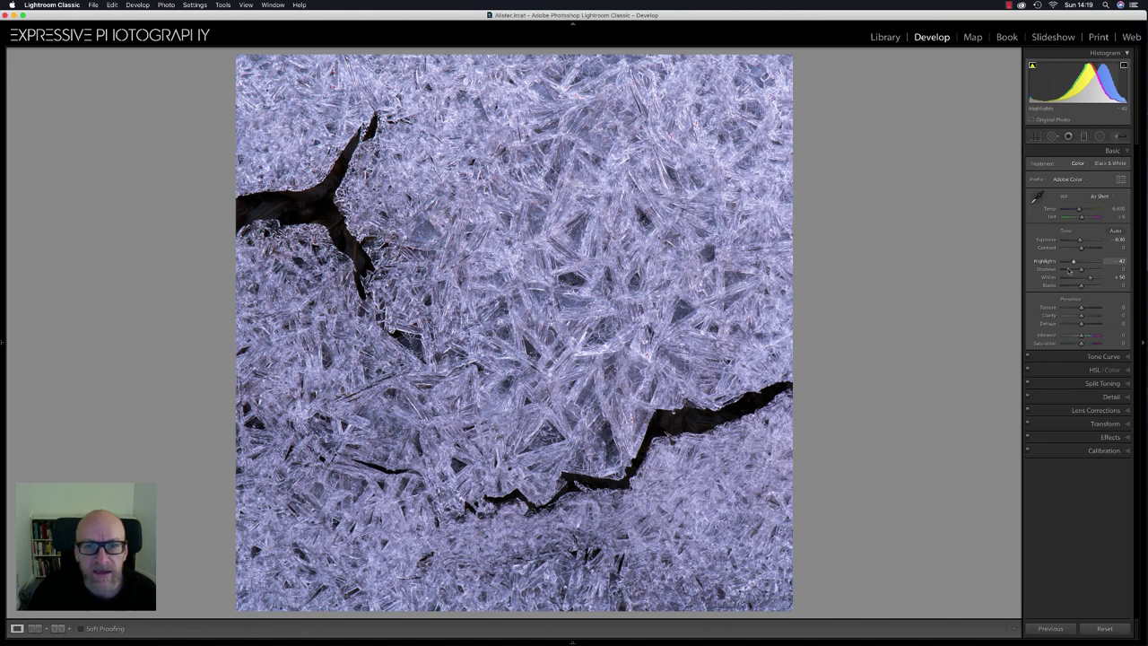
drag(1081, 307, 1083, 308)
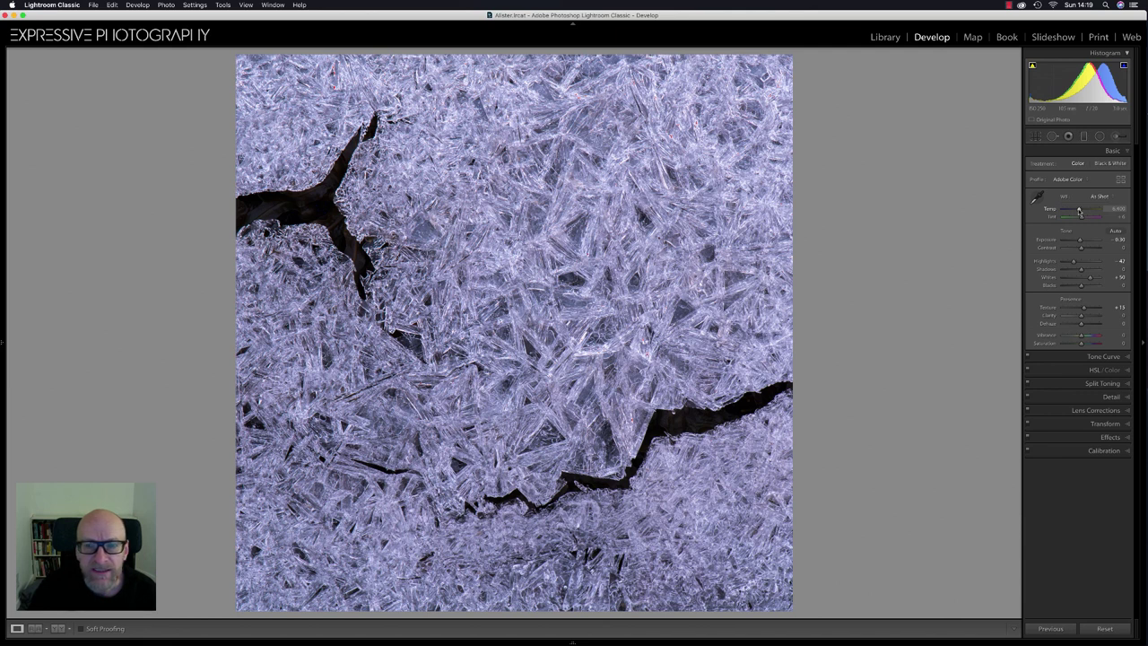
Step: Sample a neutral ice area with the WB eyedropper, cool Temp to about 6,299 and lift Blacks
click(1079, 209)
click(1037, 198)
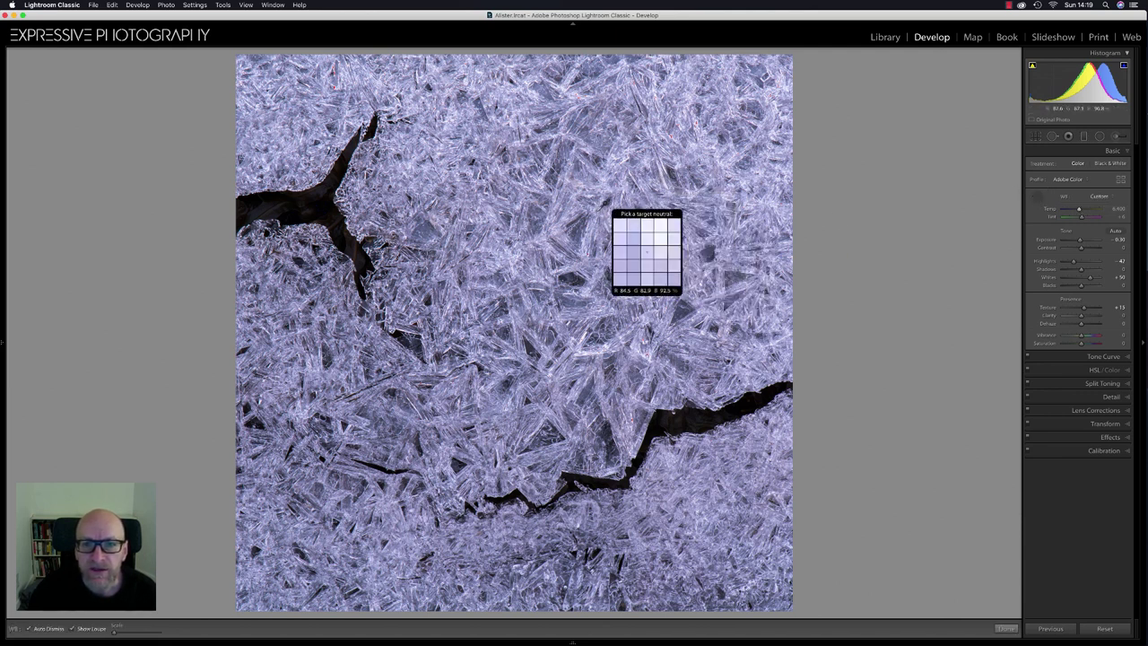
click(561, 230)
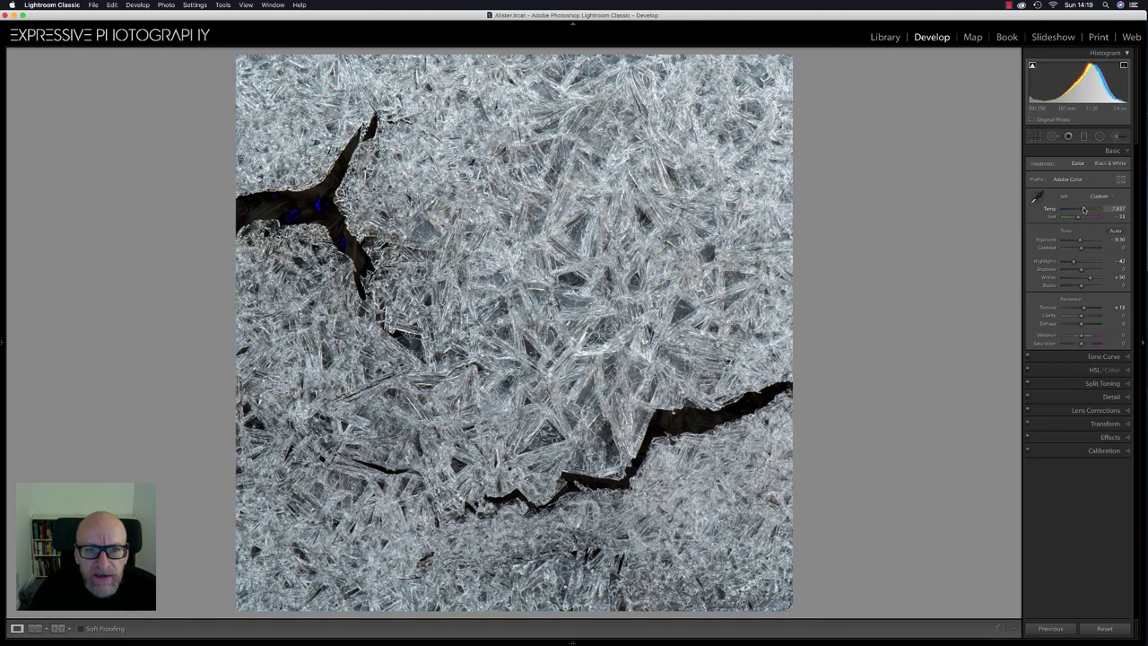
drag(1084, 210, 1079, 209)
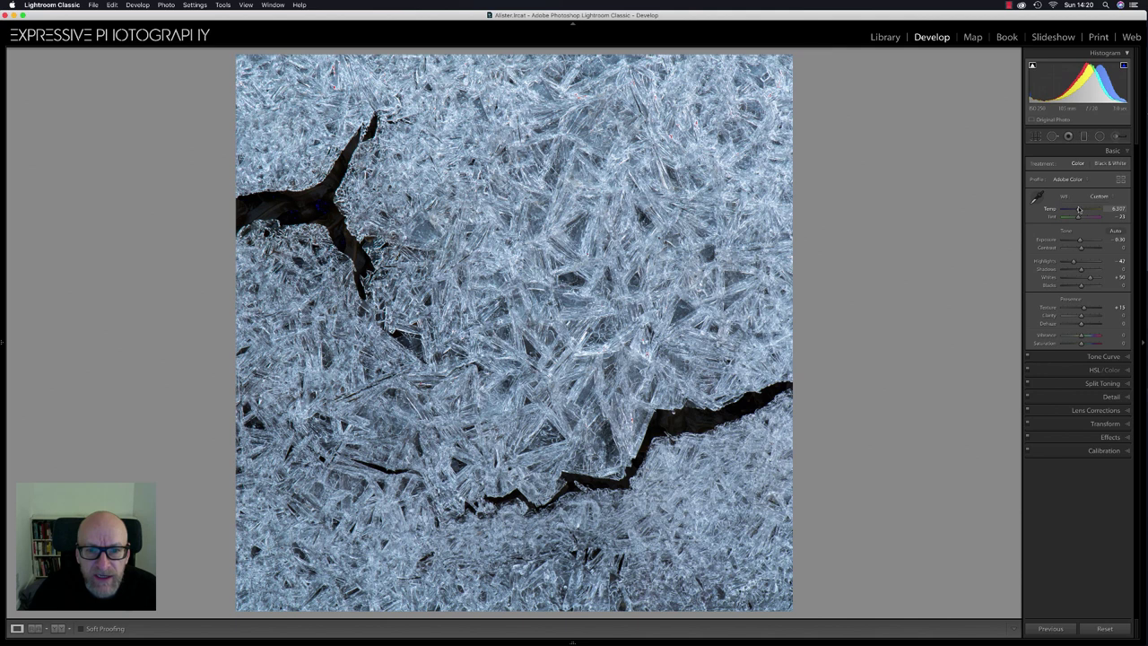
drag(1079, 209, 1080, 241)
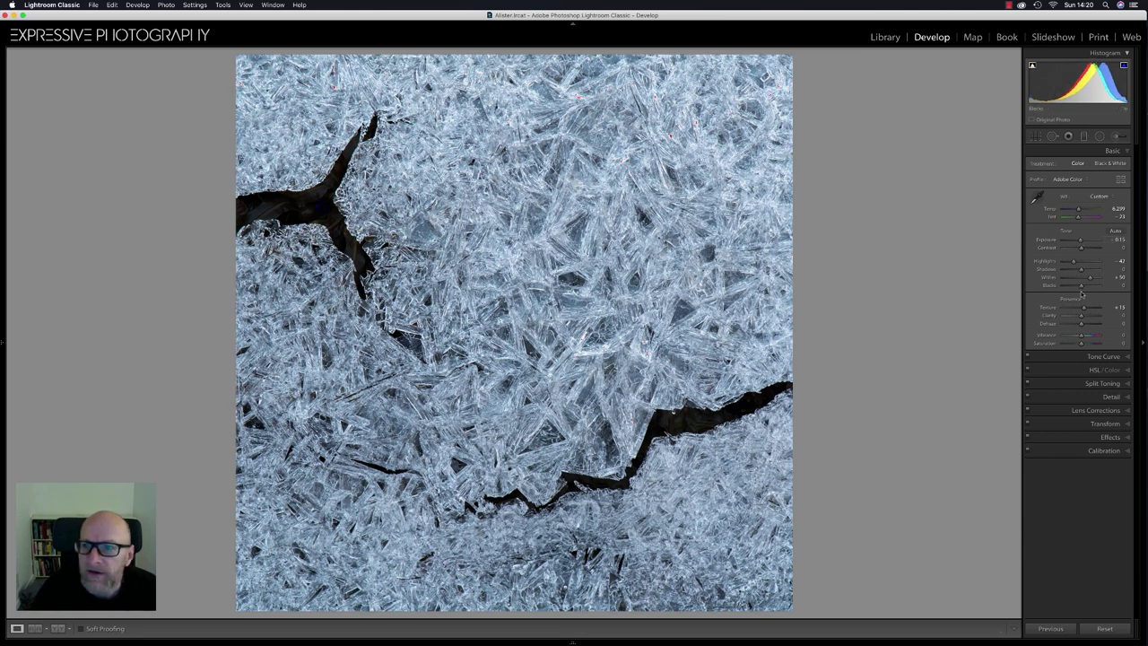
drag(1082, 285, 1084, 287)
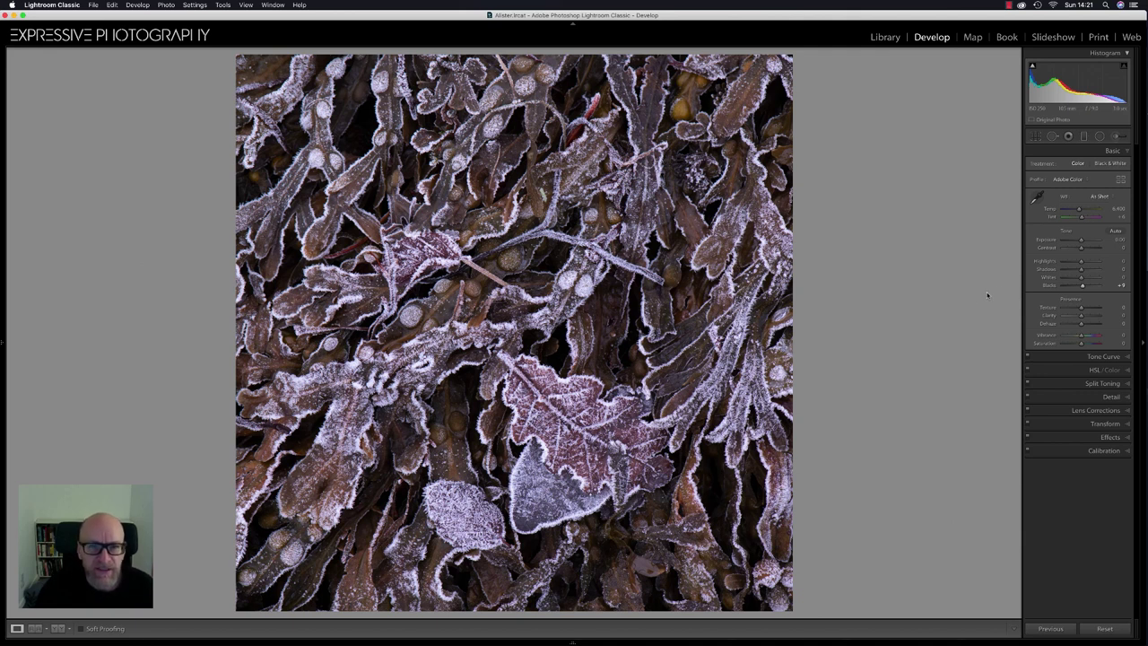
Step: Darken the next seaweed photo's Exposure to about -1.10 and cool its white balance slightly
drag(1082, 242, 1078, 243)
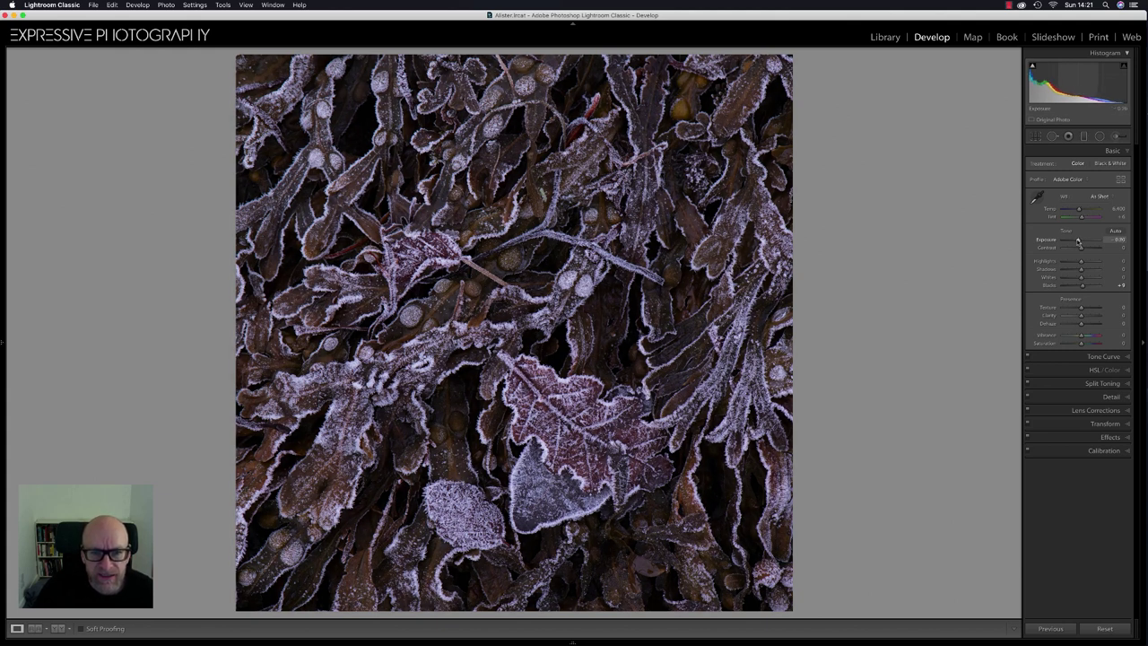
drag(1078, 243, 1092, 280)
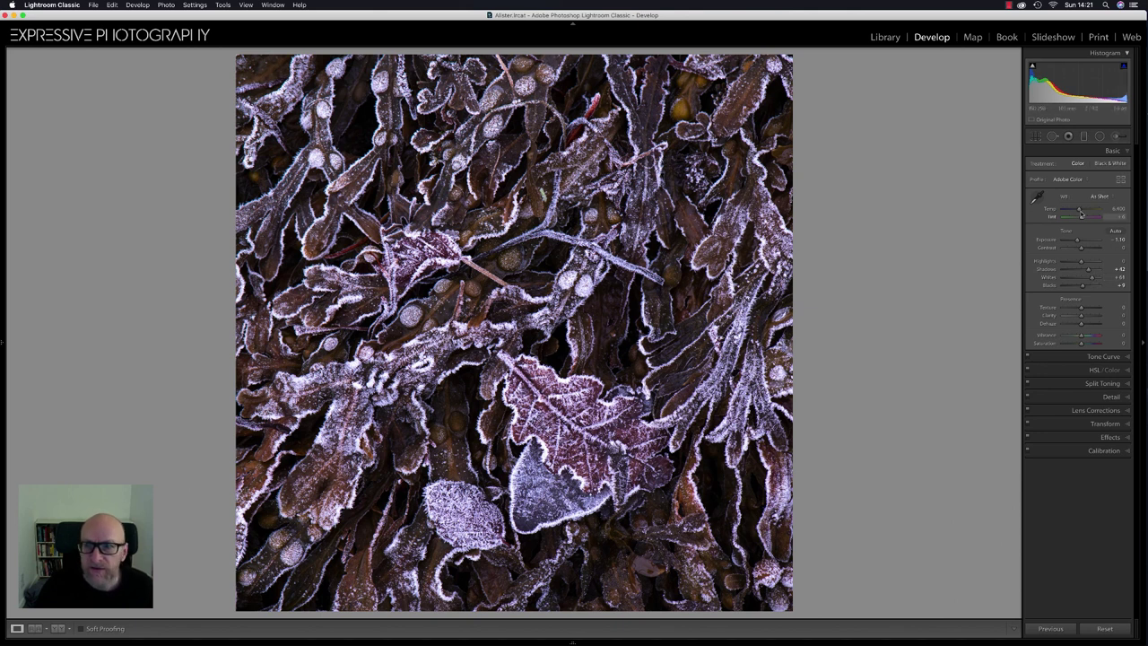
drag(1080, 209, 1077, 210)
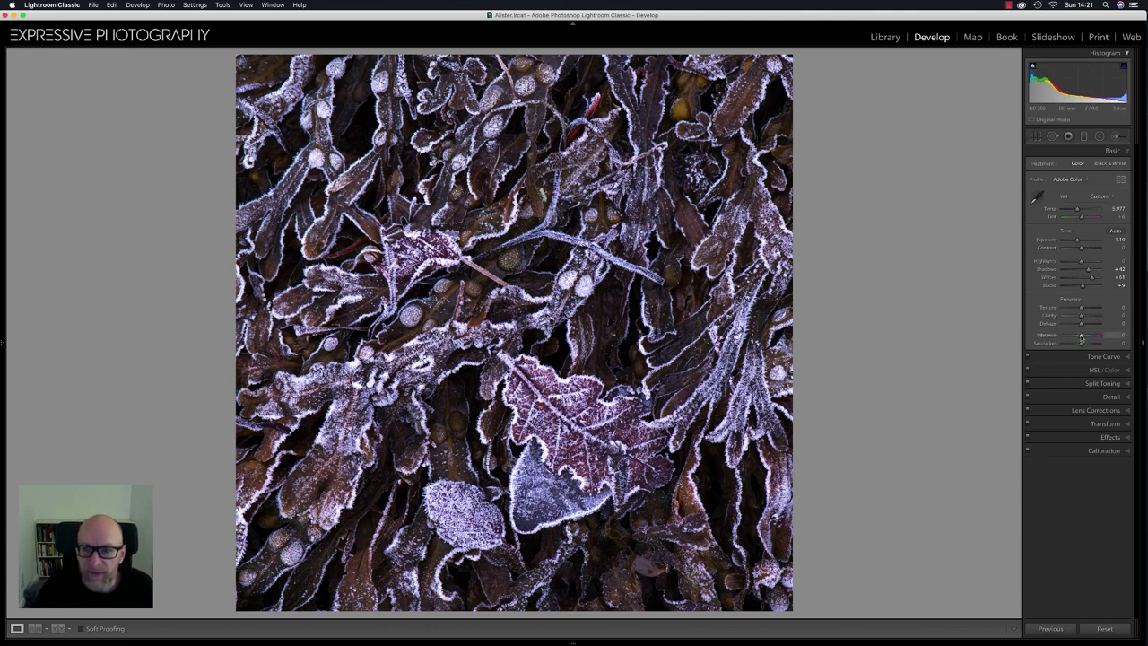
Step: Reset Vibrance and Saturation to zero after trial adjustments, then add a gentle Vibrance boost
drag(1081, 337, 1085, 338)
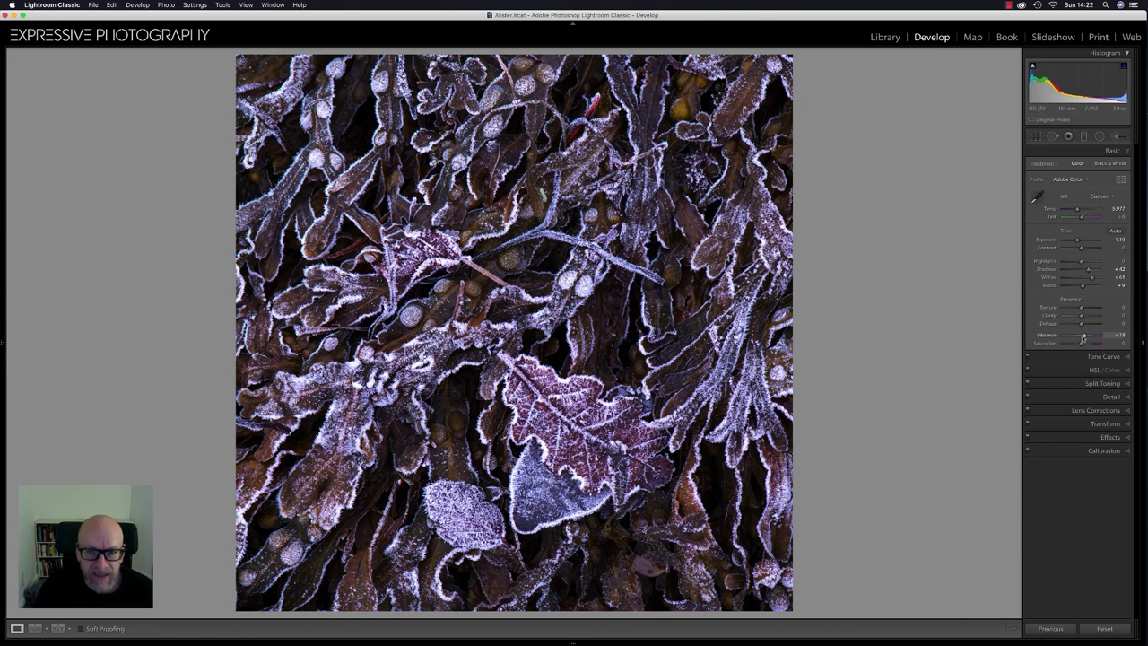
double_click(1048, 335)
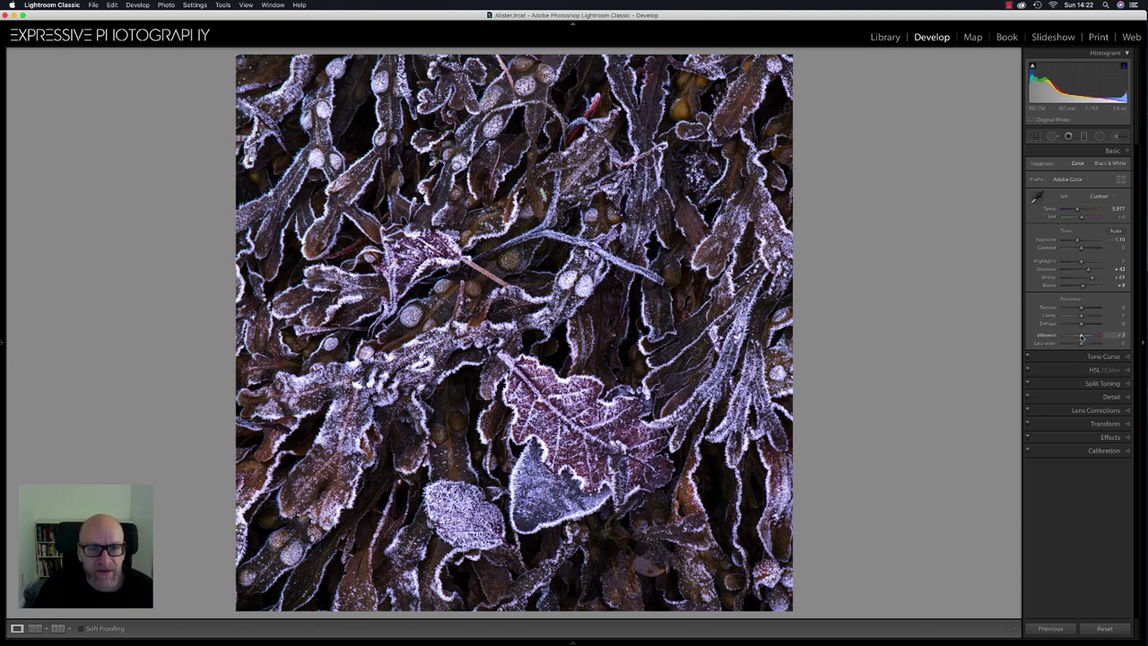
drag(1081, 337, 1084, 337)
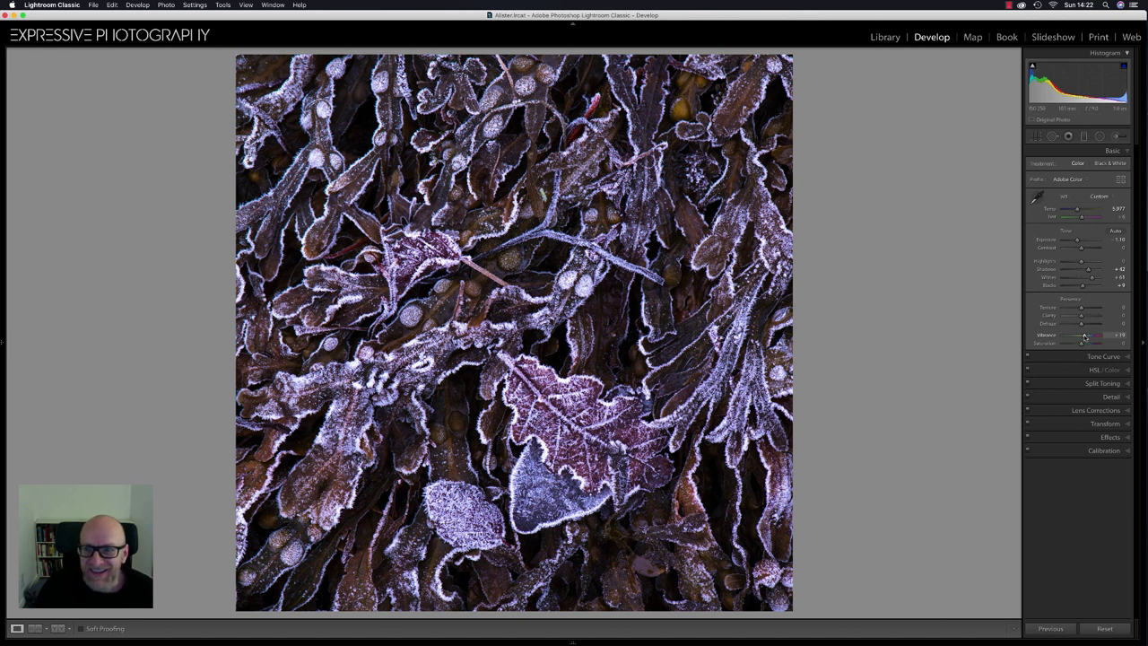
drag(1081, 344, 1083, 344)
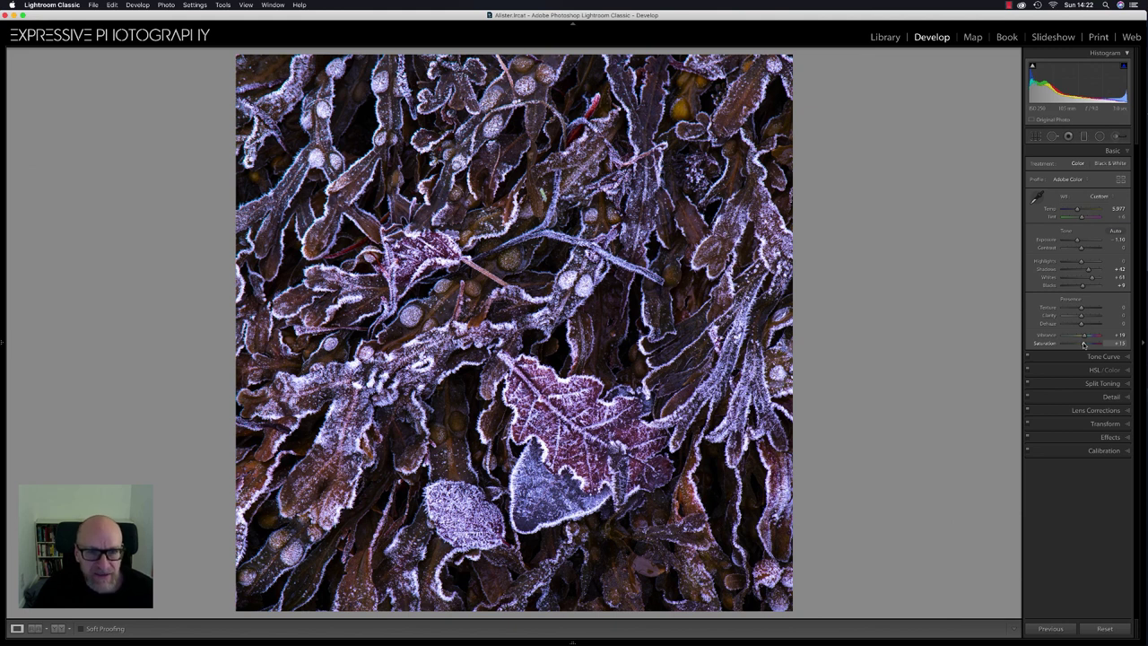
drag(1083, 345, 1081, 344)
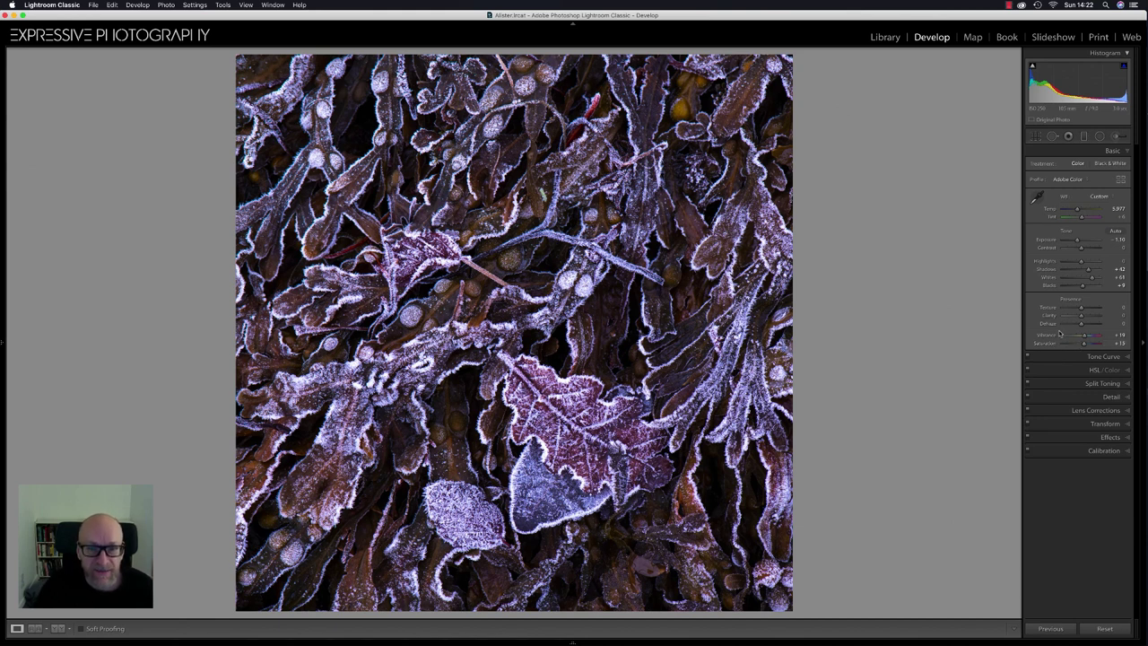
double_click(1049, 335)
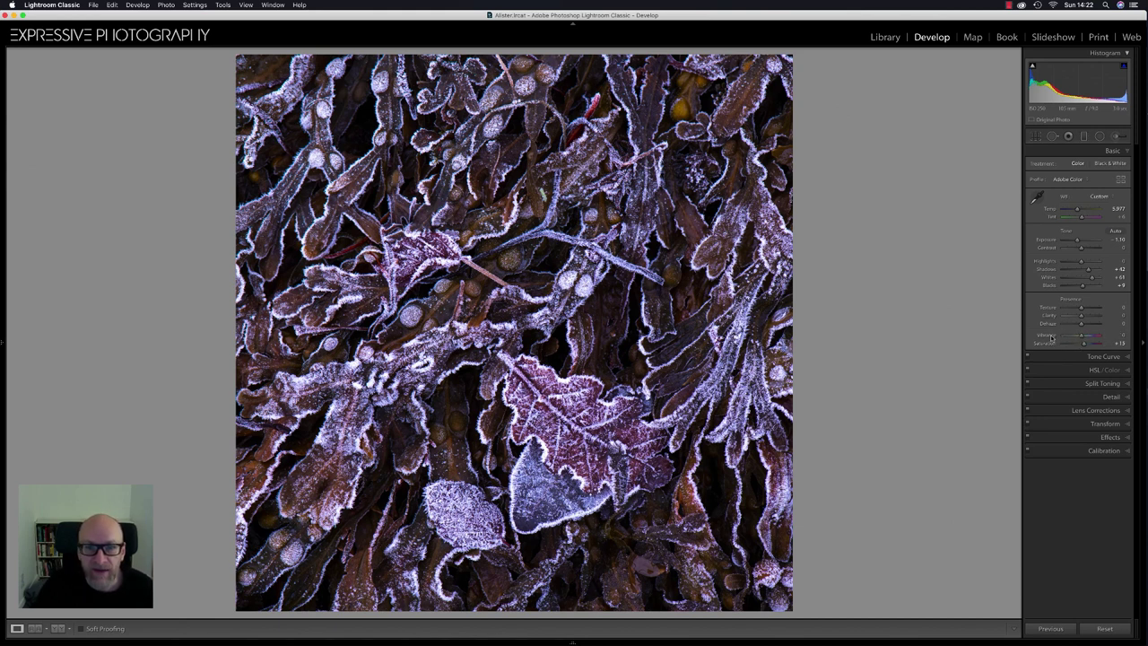
double_click(1045, 344)
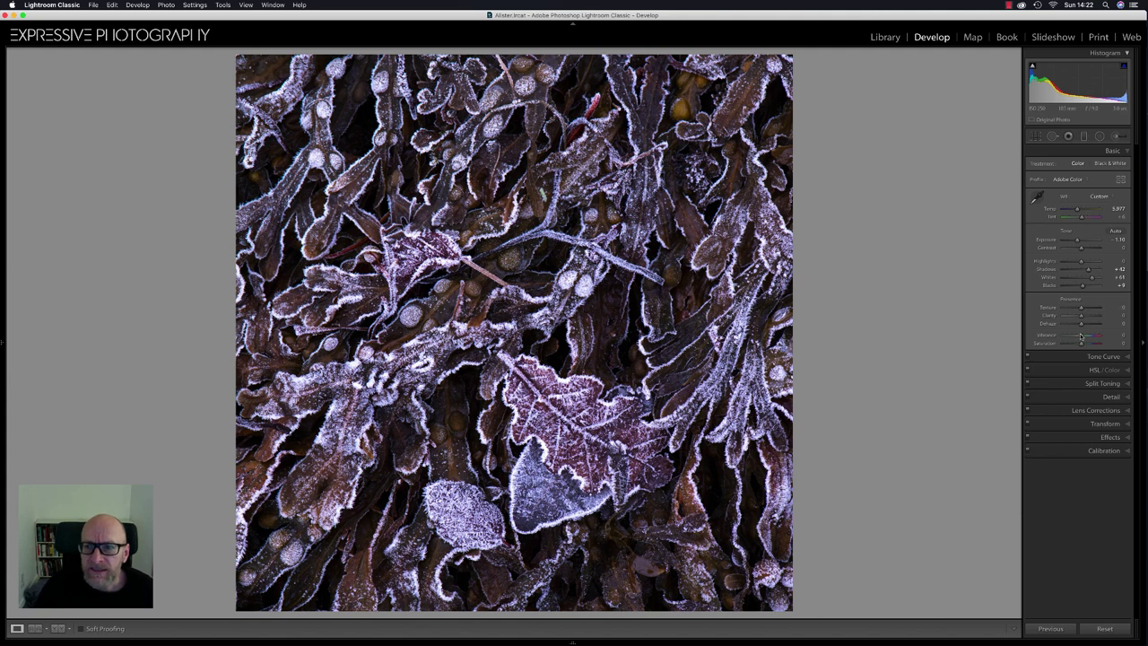
drag(1081, 337, 1082, 338)
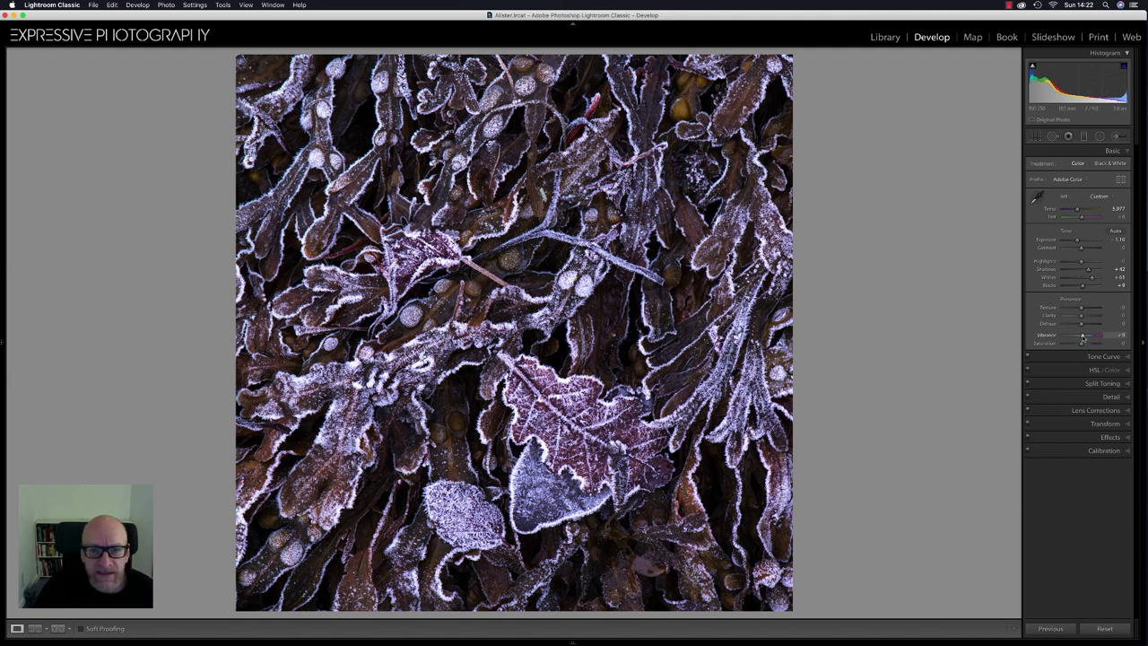
Step: Raise Calibration Blue Primary saturation to about +34, then return to the Basic panel
click(1101, 450)
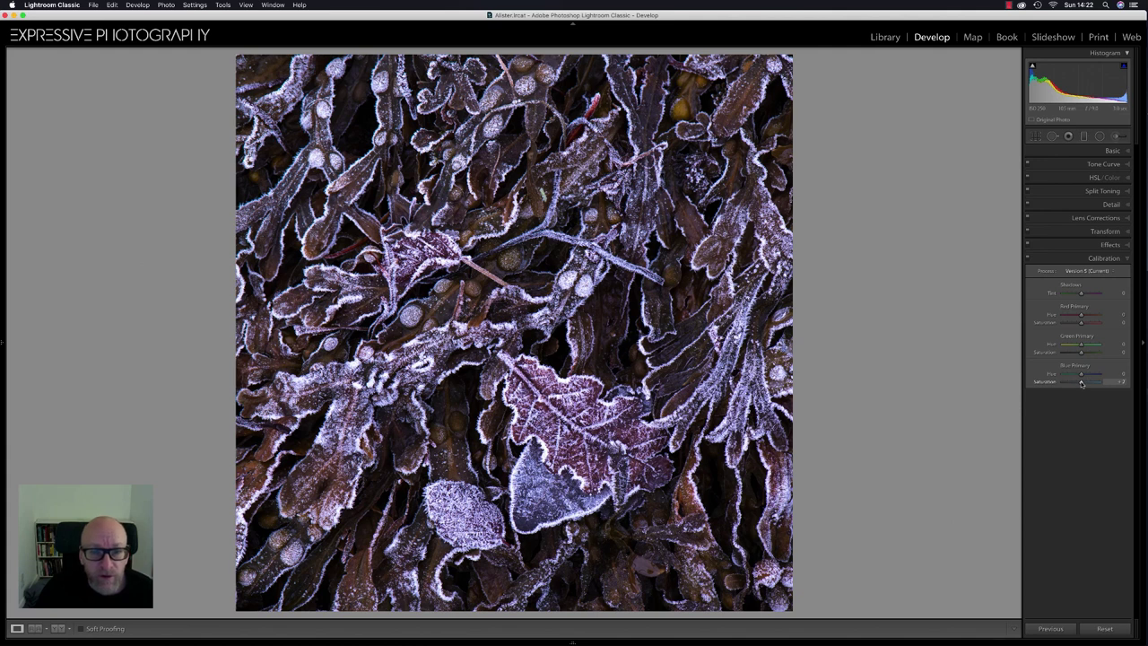
drag(1081, 383, 1086, 383)
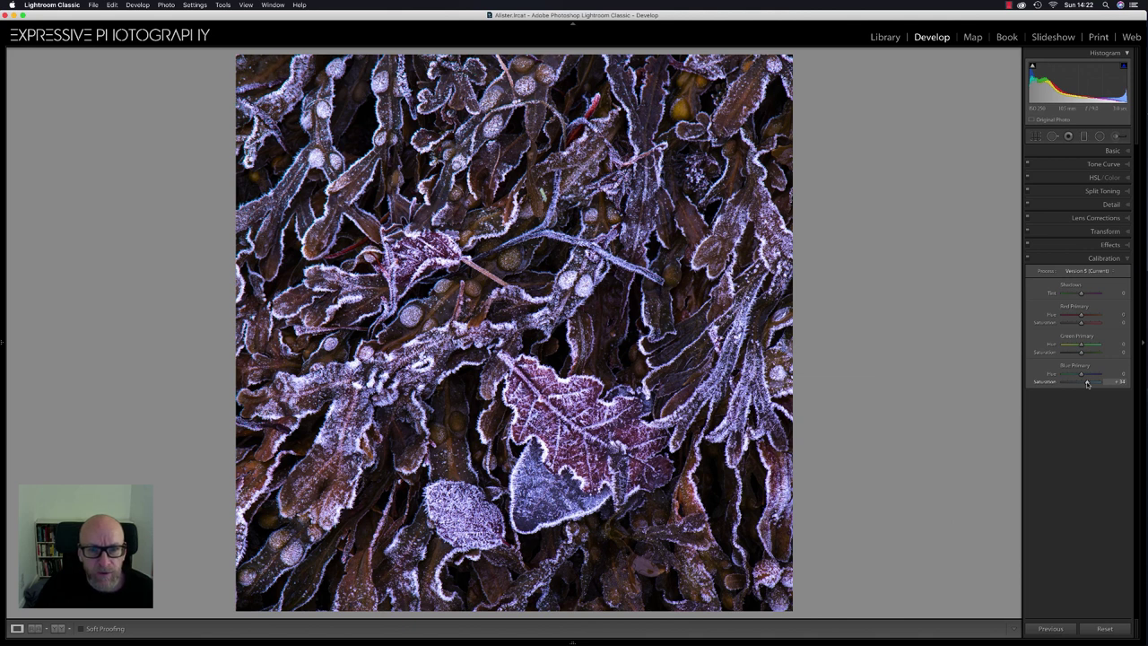
click(1111, 151)
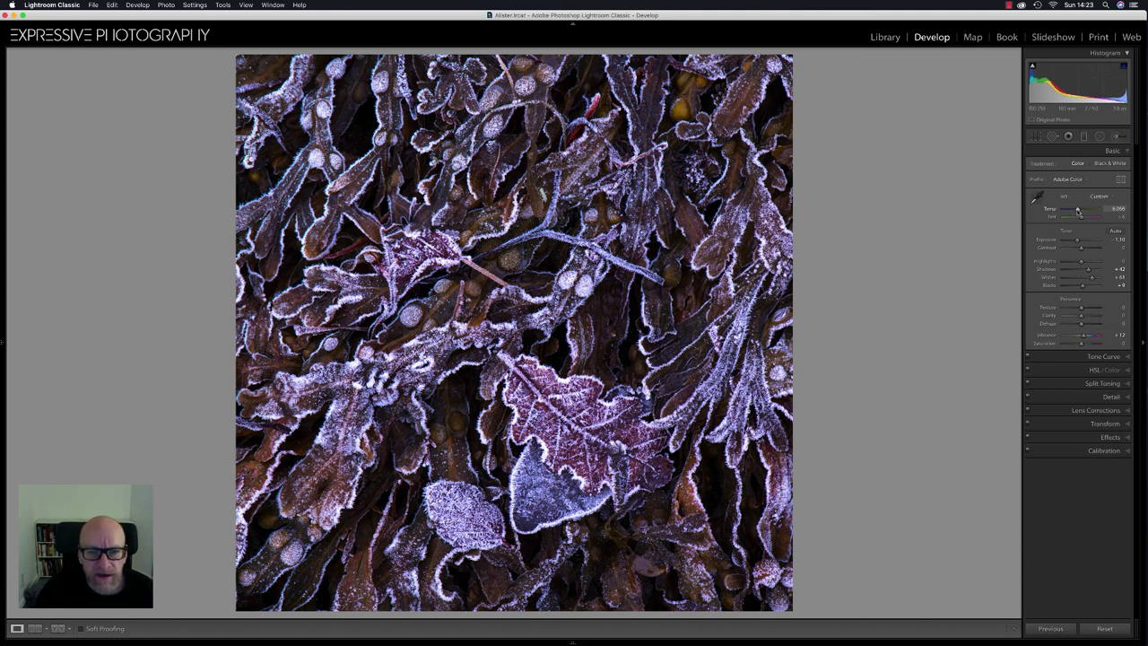
click(58, 628)
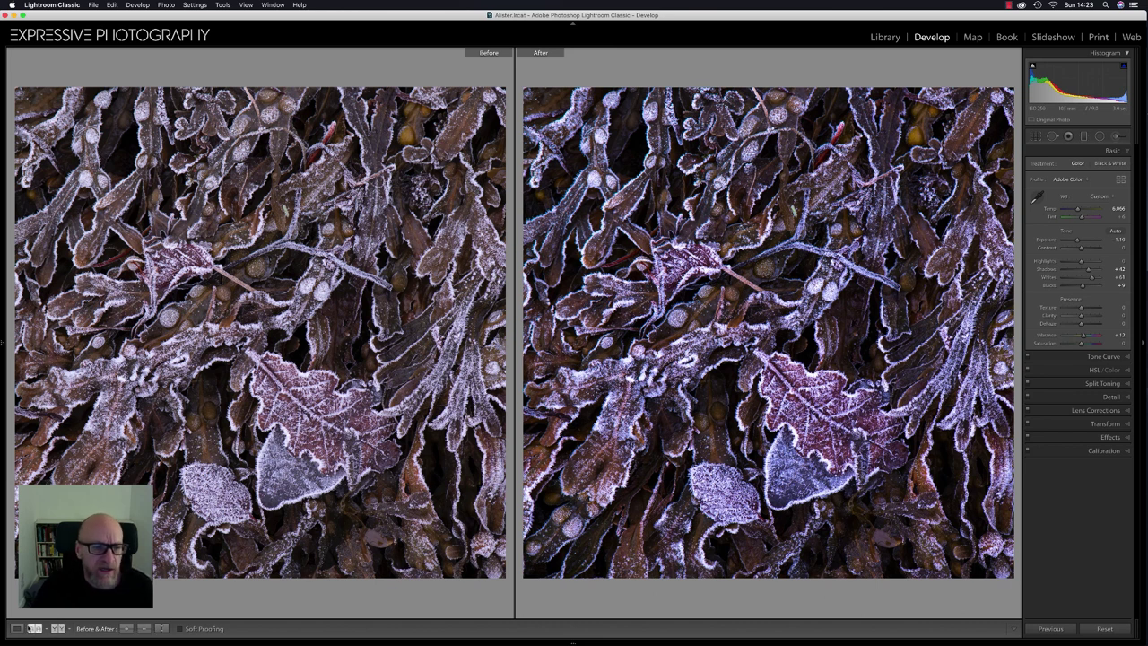
click(17, 627)
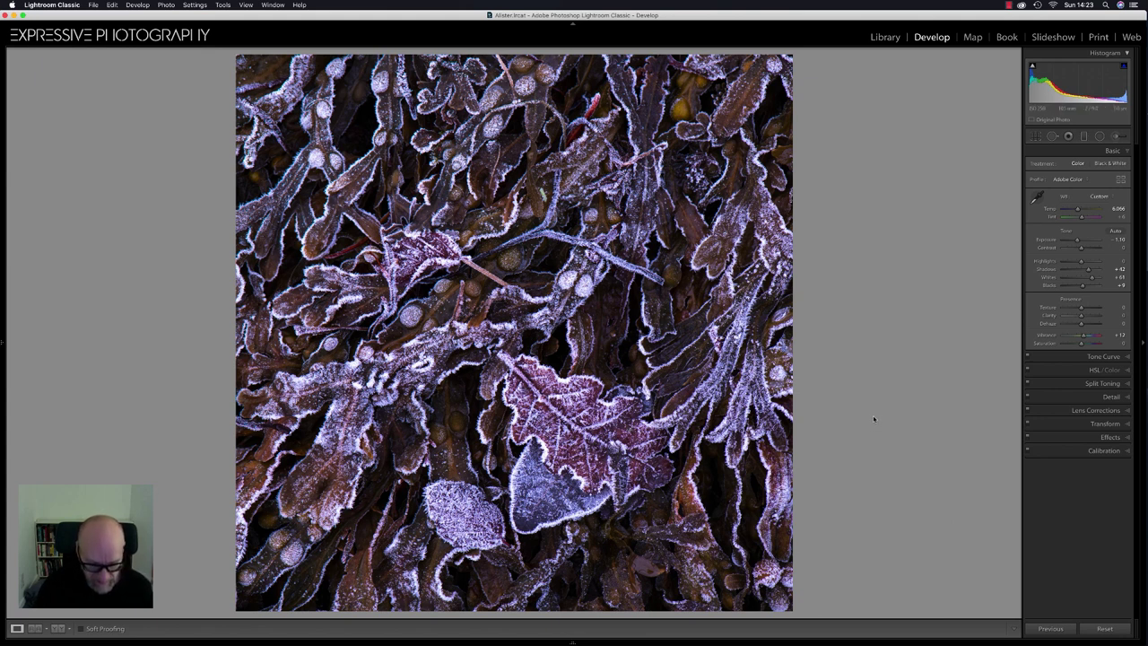
Step: Open the fourth thumbnail, the seaweed-under-ice photo, in Develop and set Exposure to -1.50
key(g)
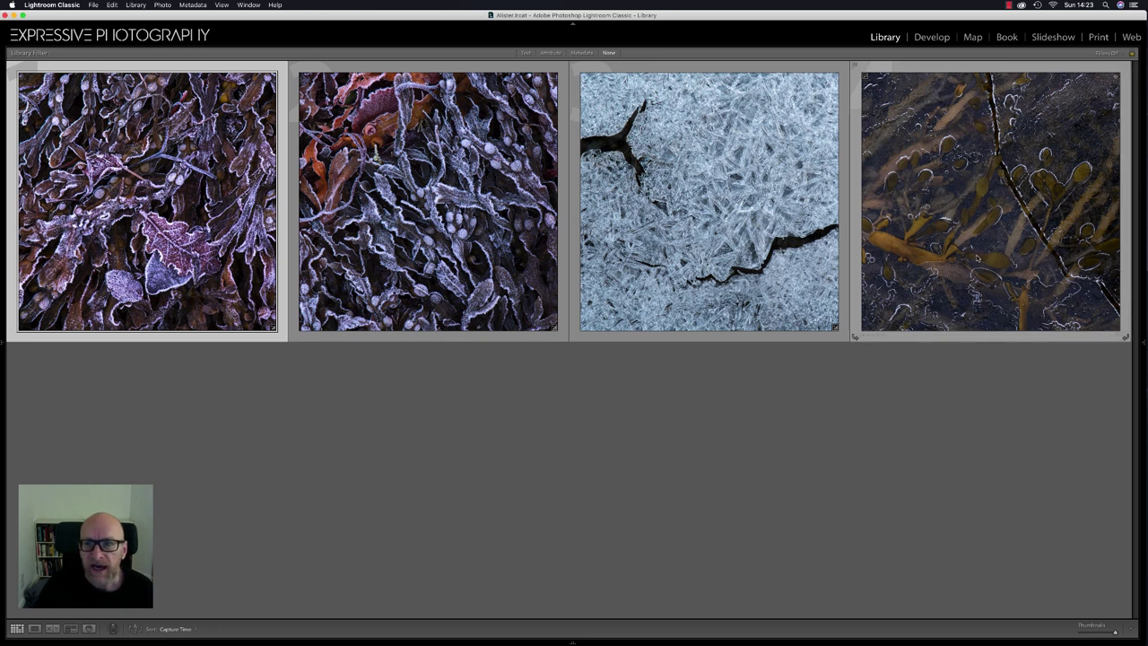
double_click(976, 260)
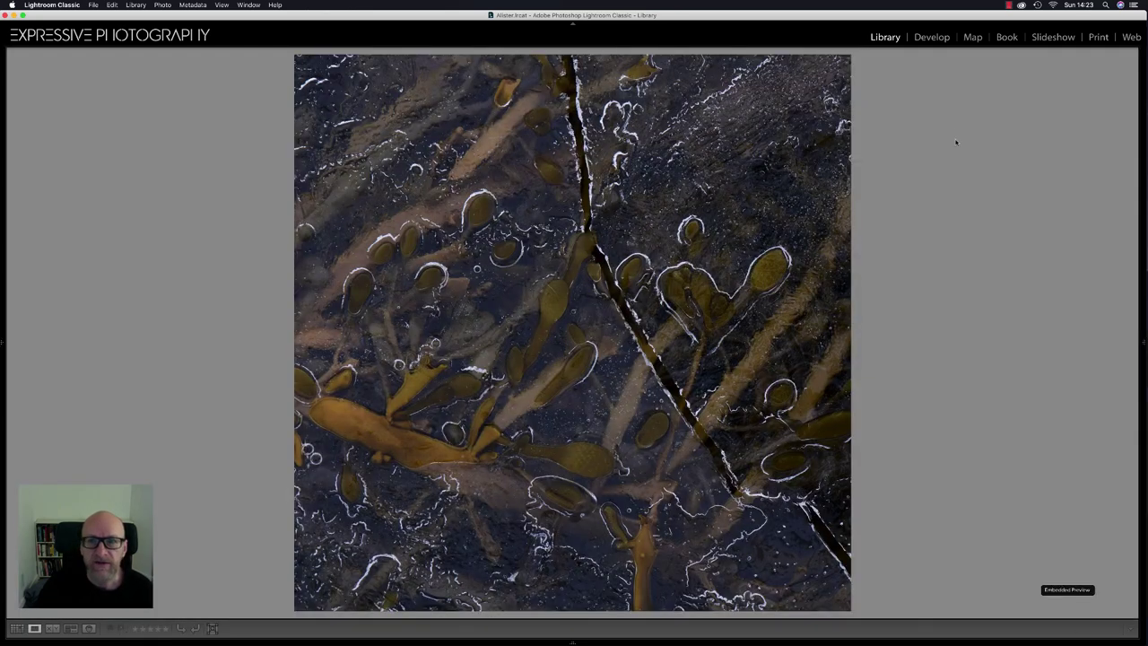
click(933, 38)
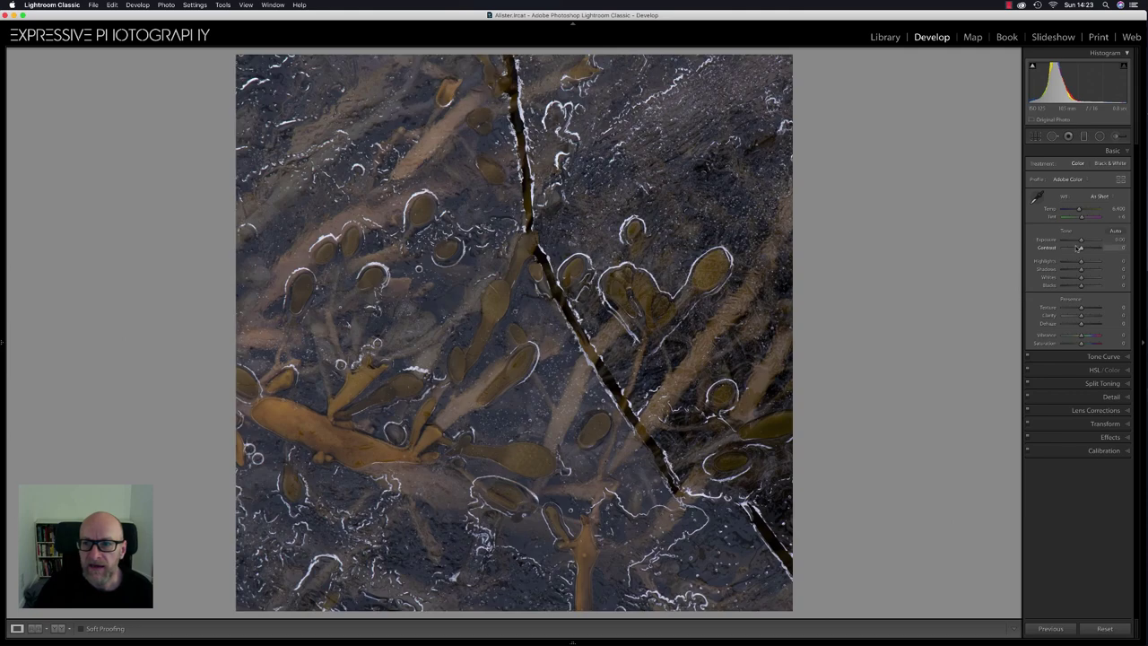
drag(1081, 241, 1076, 241)
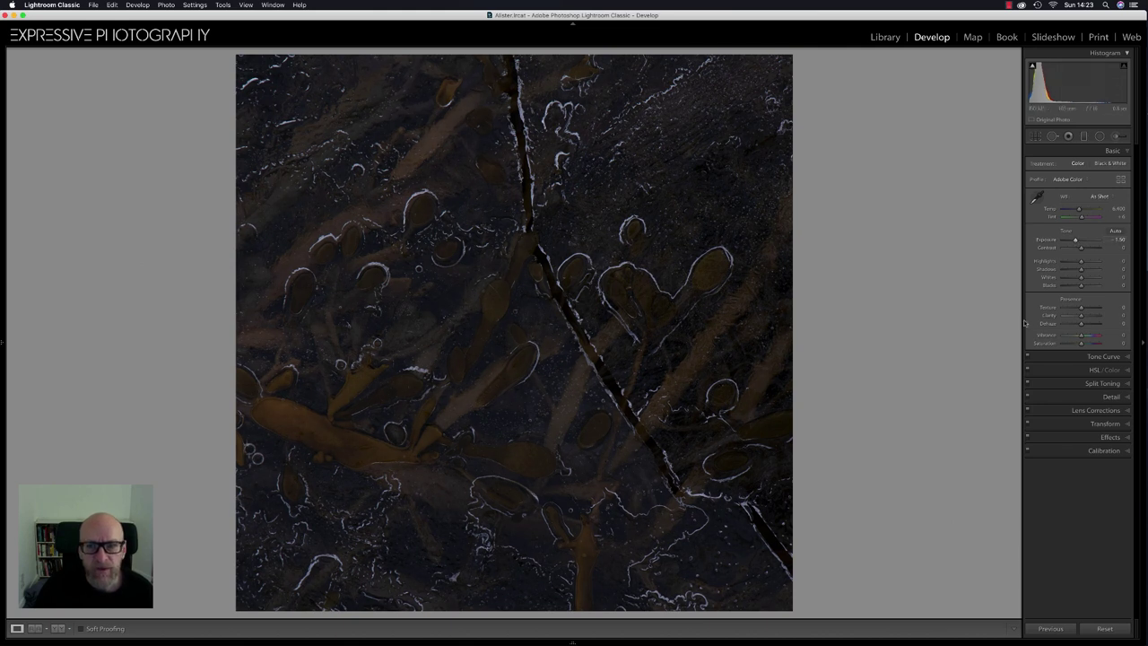
Step: Raise Orange and Yellow luminance, toggle HSL to compare, then set Blue Primary saturation to about +60
click(1098, 370)
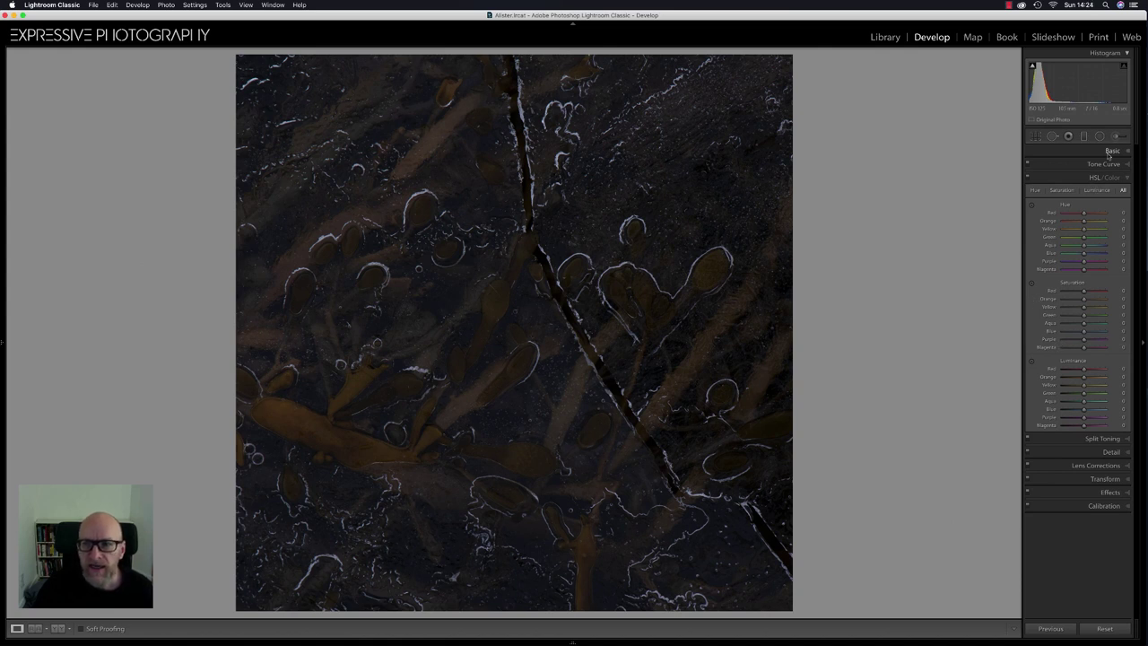
click(1030, 363)
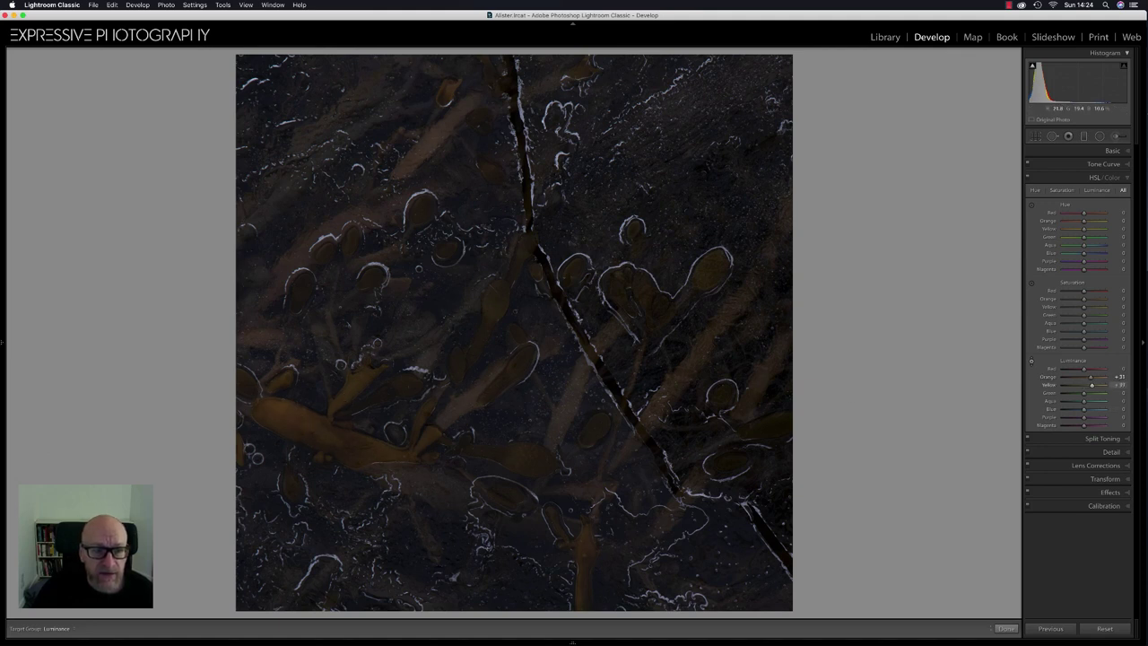
drag(385, 421, 385, 376)
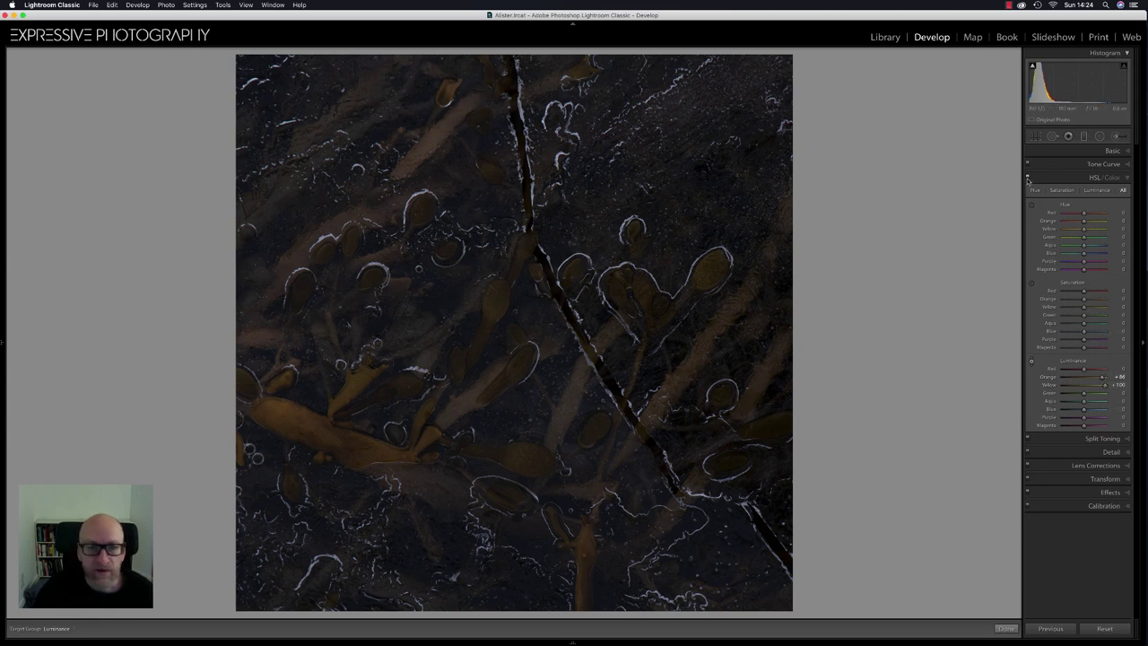
click(1027, 179)
click(1028, 178)
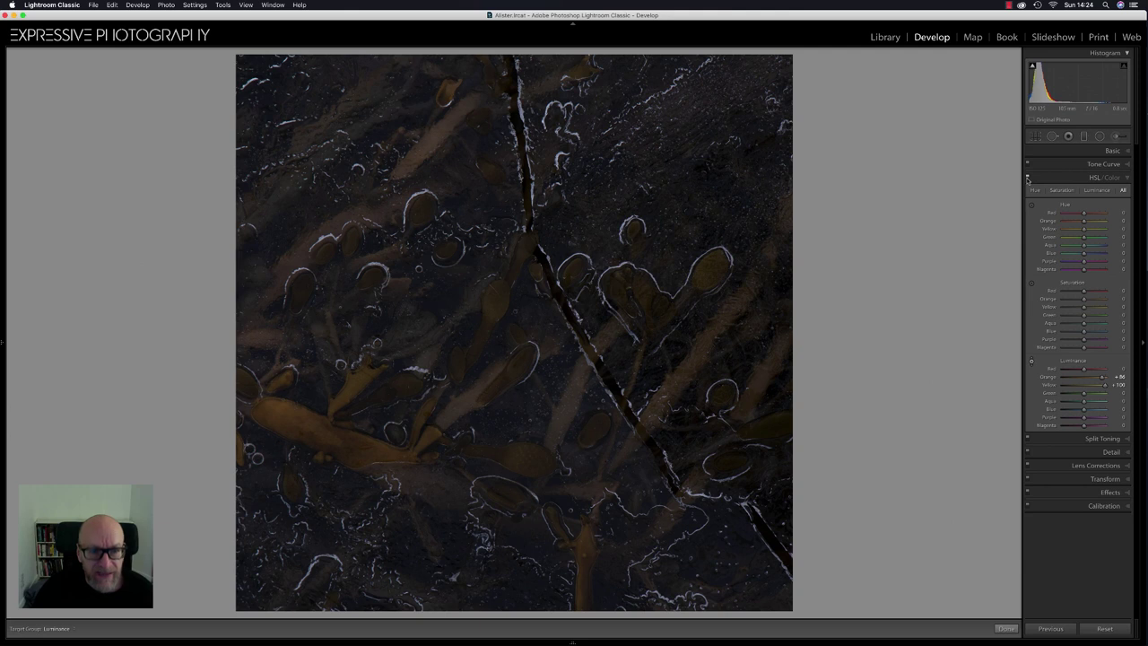
click(1028, 178)
click(1028, 178)
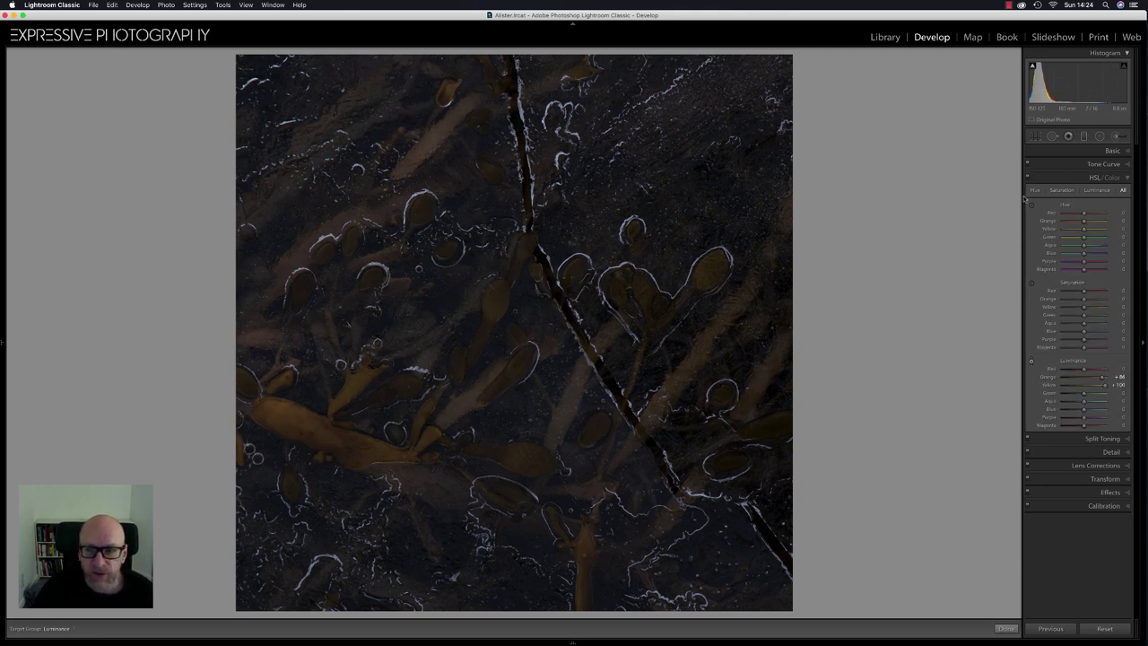
click(1103, 505)
drag(1081, 382, 1092, 384)
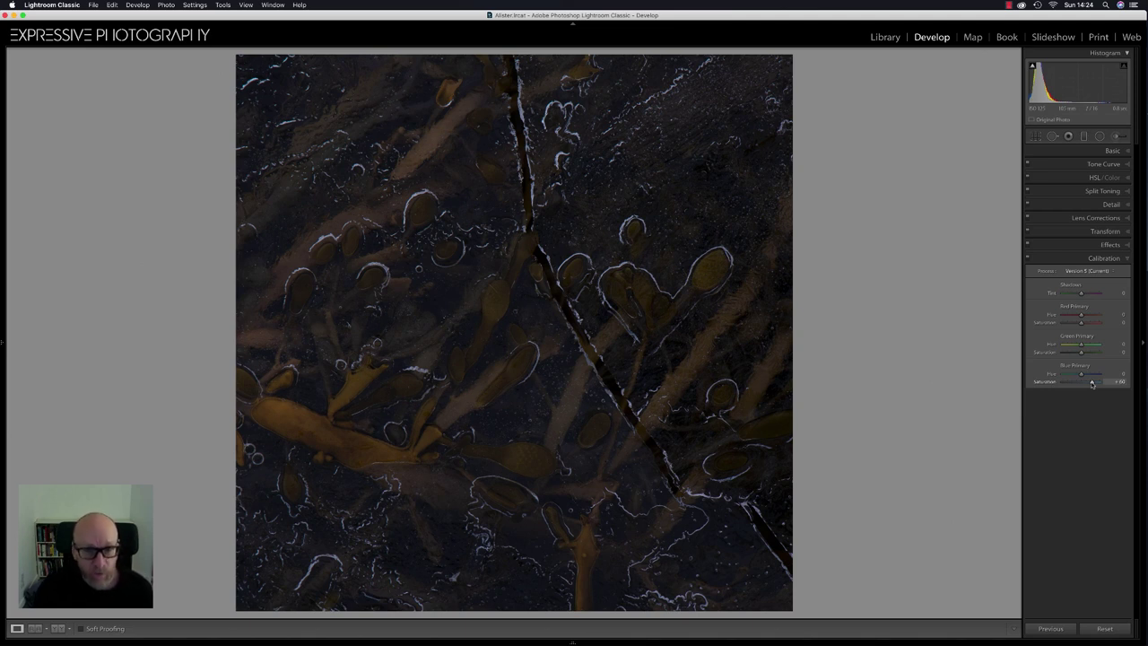
Step: In the Basic panel, set Whites to +36, Shadows to -21, and Temperature to about 6,100
click(1100, 151)
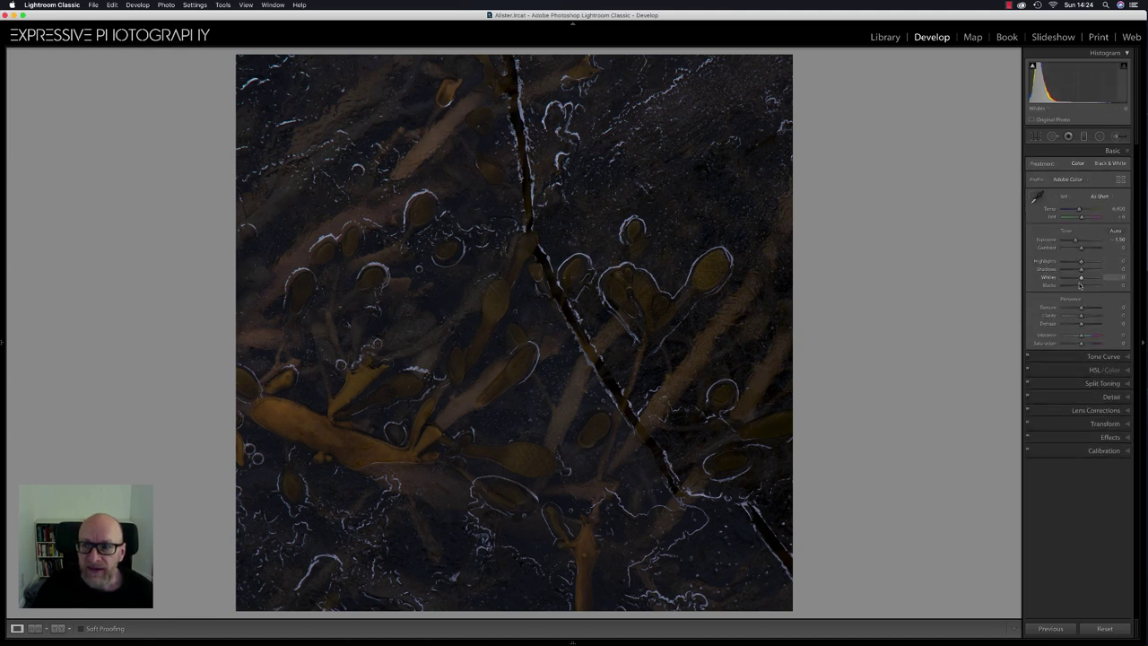
mouse_move(1080, 276)
mouse_down()
mouse_move(1103, 277)
mouse_move(1080, 284)
mouse_up()
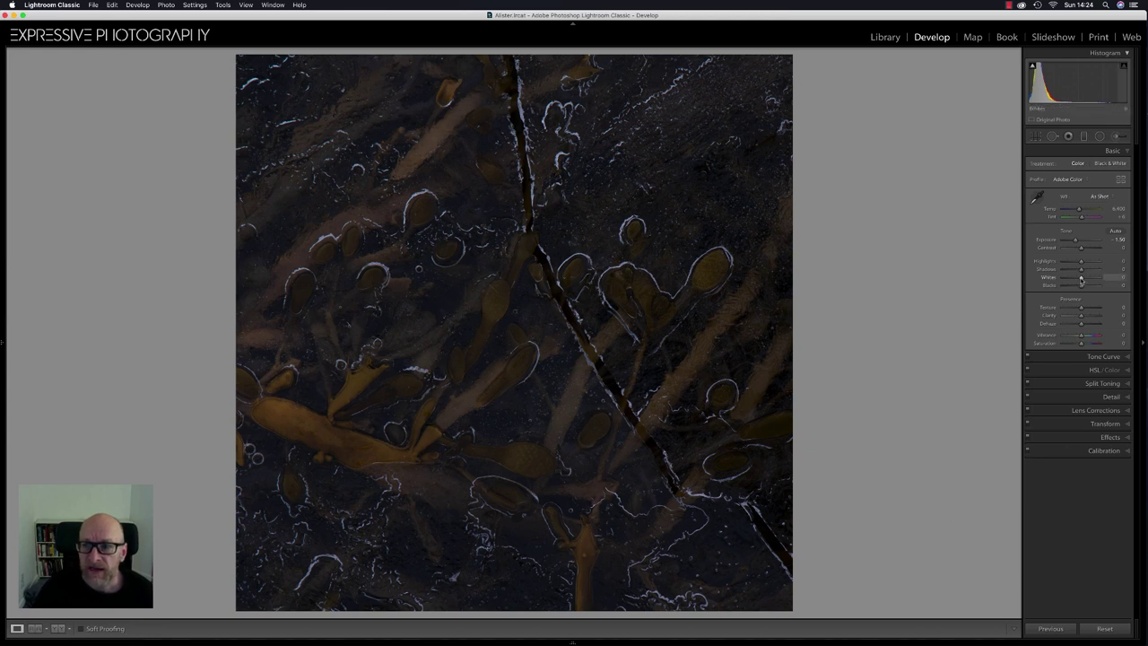
drag(1081, 280, 1088, 279)
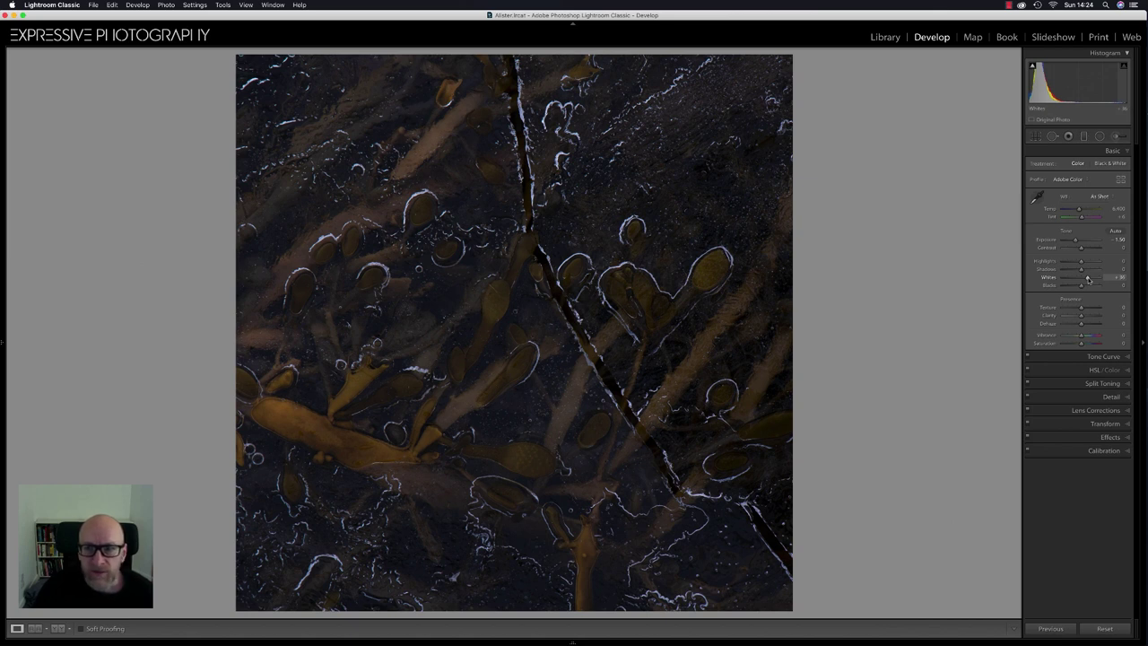
drag(1082, 269, 1079, 262)
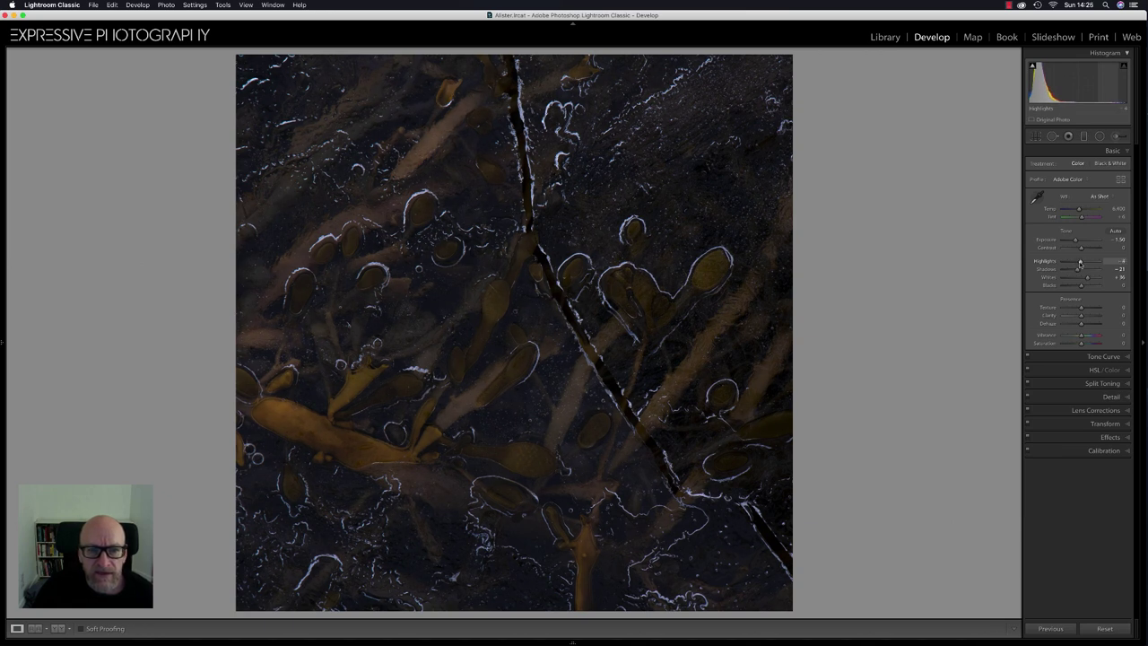
drag(1078, 210, 1079, 210)
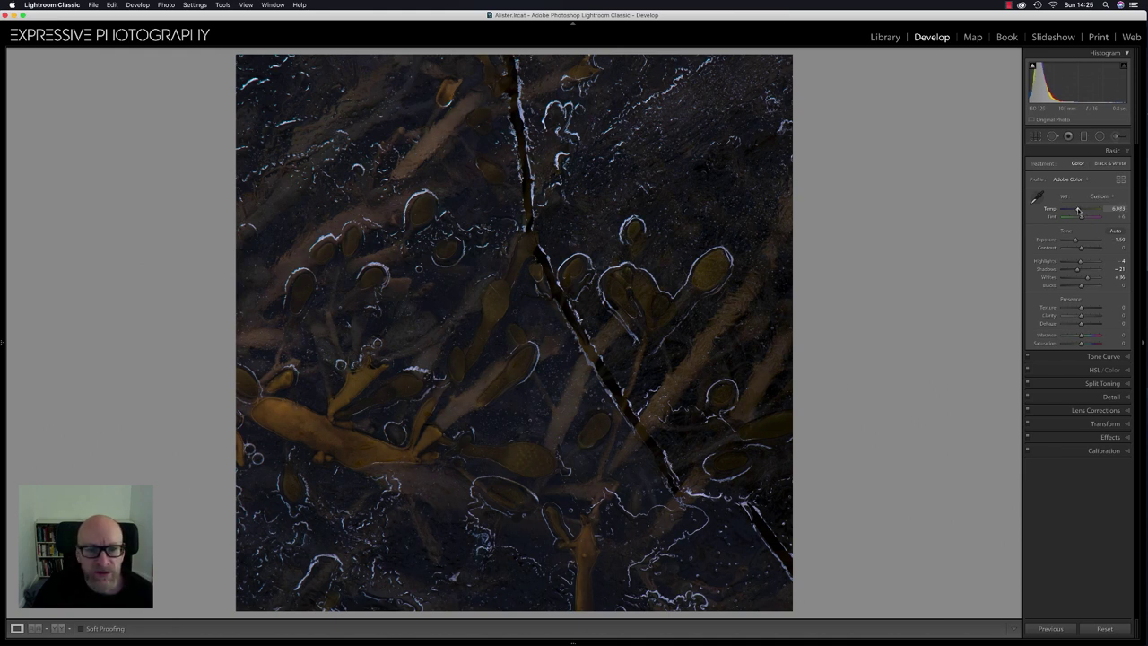
drag(1079, 210, 1080, 210)
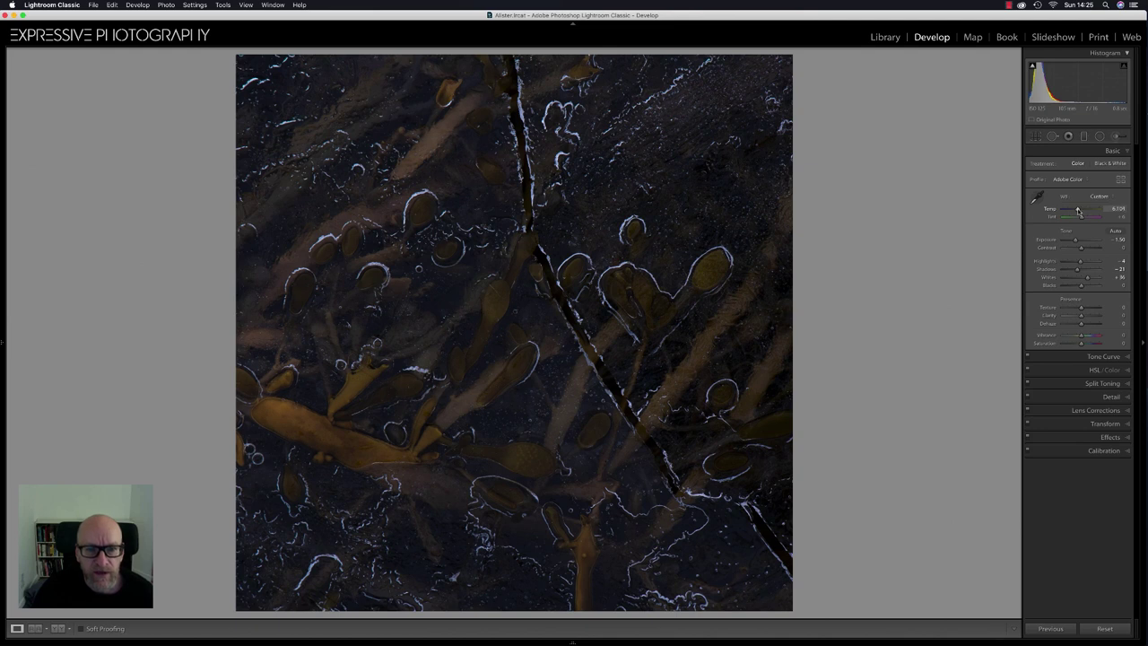